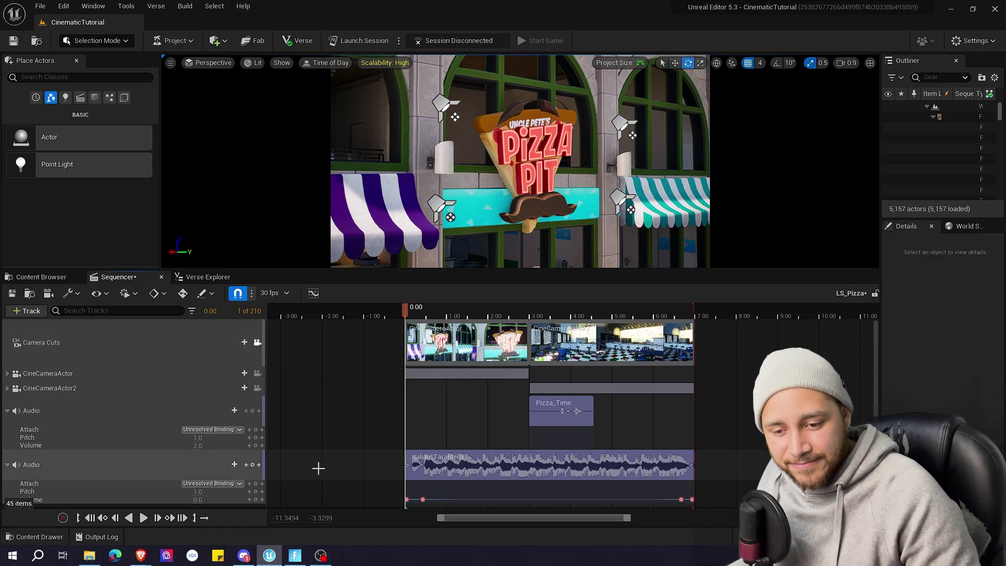
- Play the sequence through to the end and mute both audio tracks
key(space)
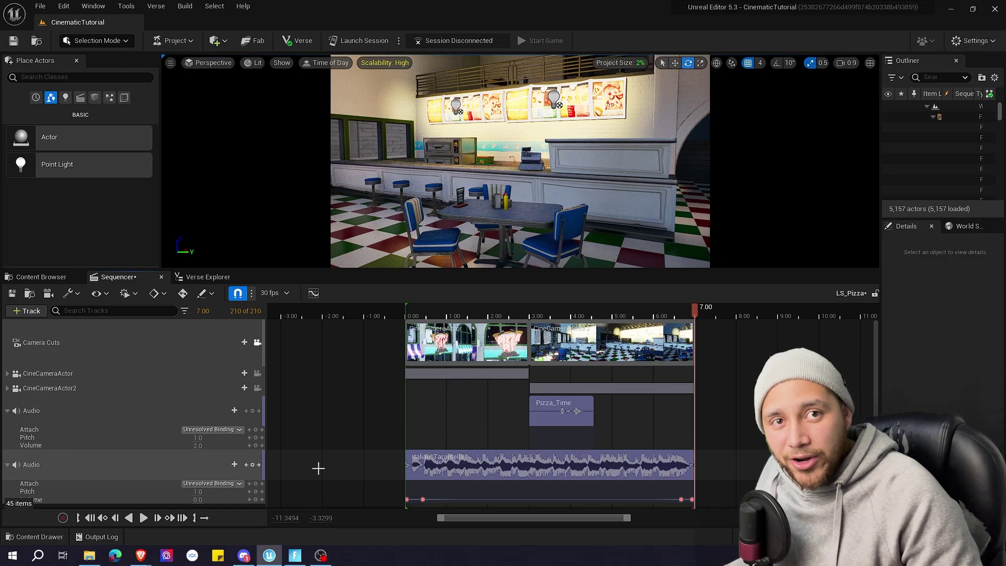
right_click(65, 407)
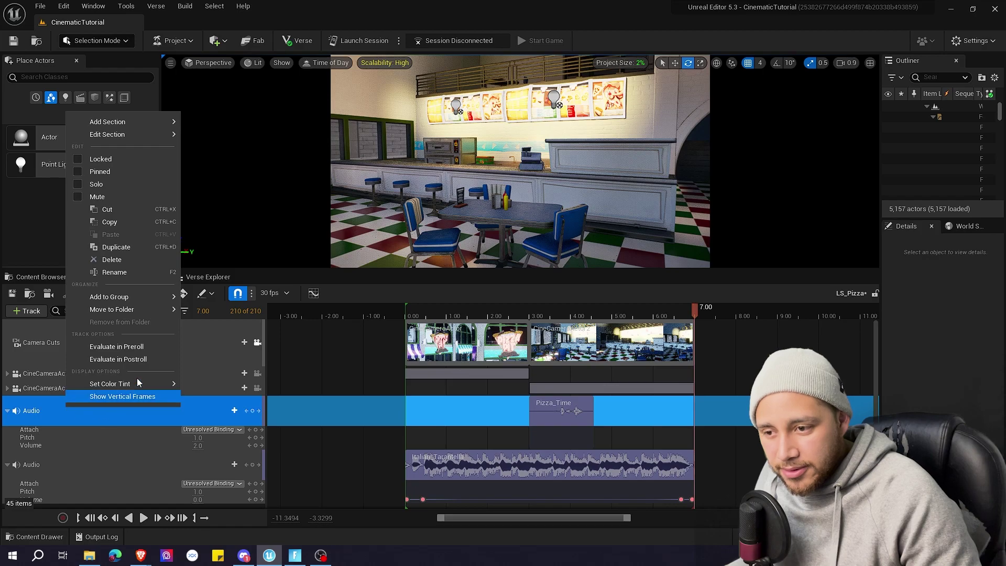
click(115, 196)
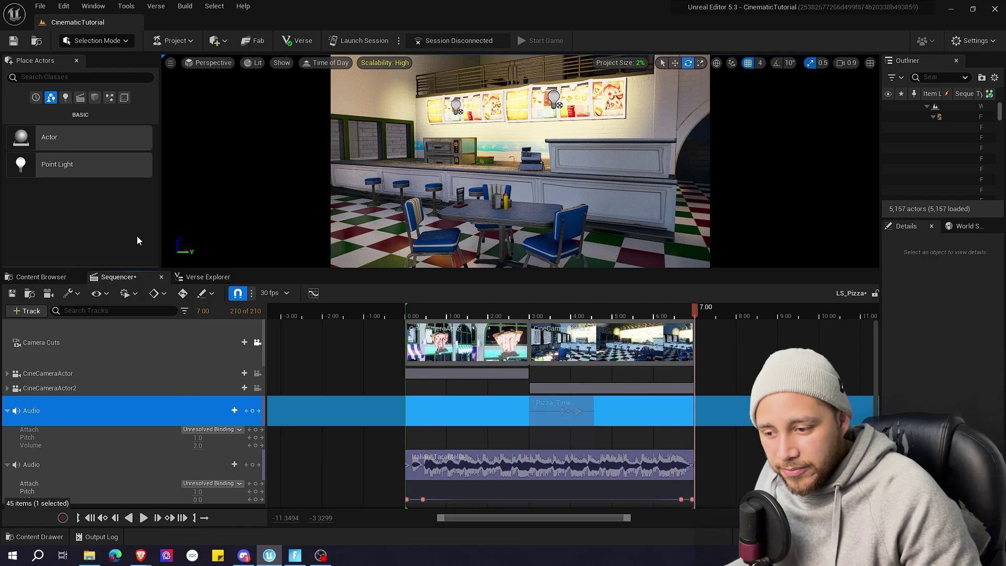
right_click(55, 466)
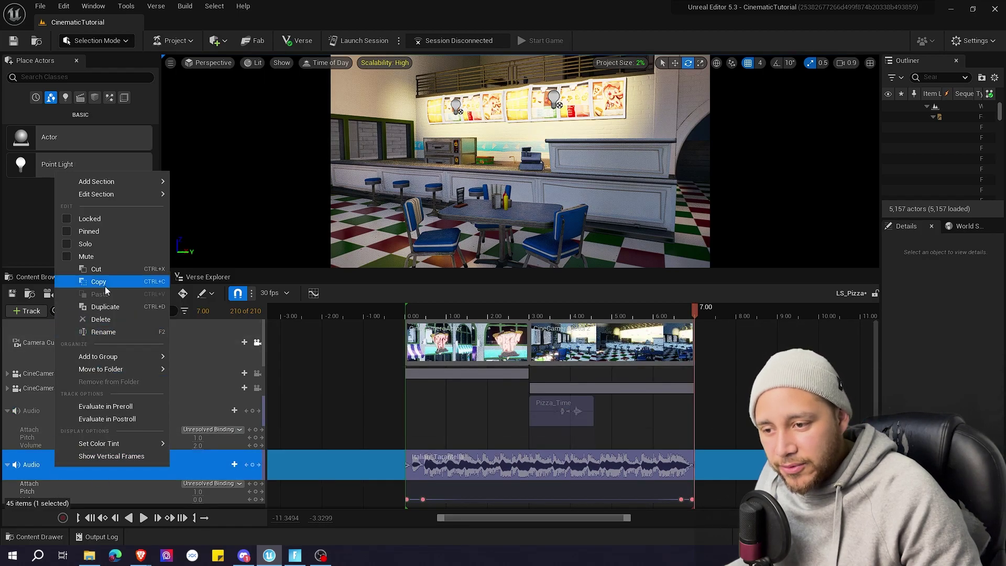
click(108, 257)
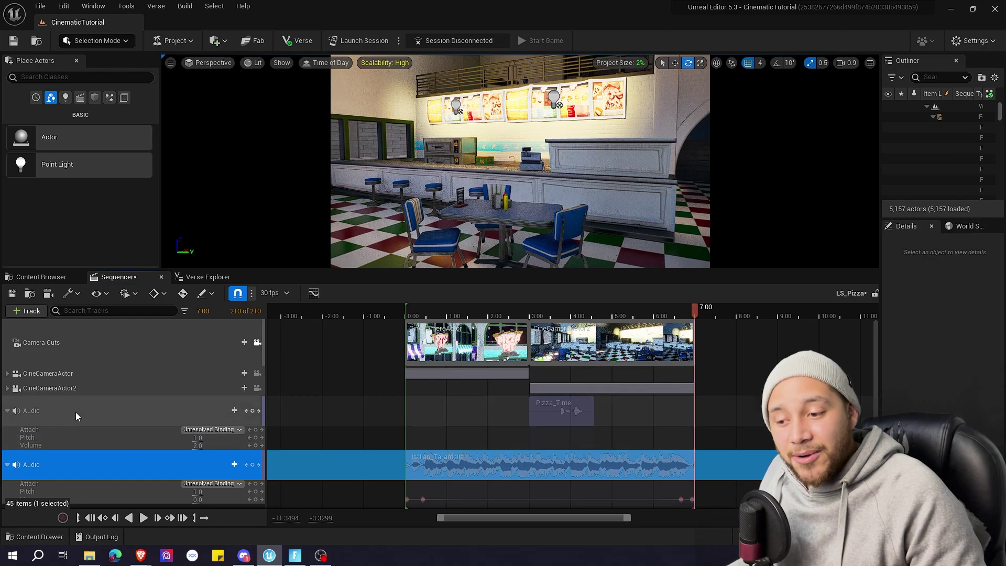
- Collapse both audio tracks and clear the track selection
click(8, 412)
click(7, 441)
click(80, 472)
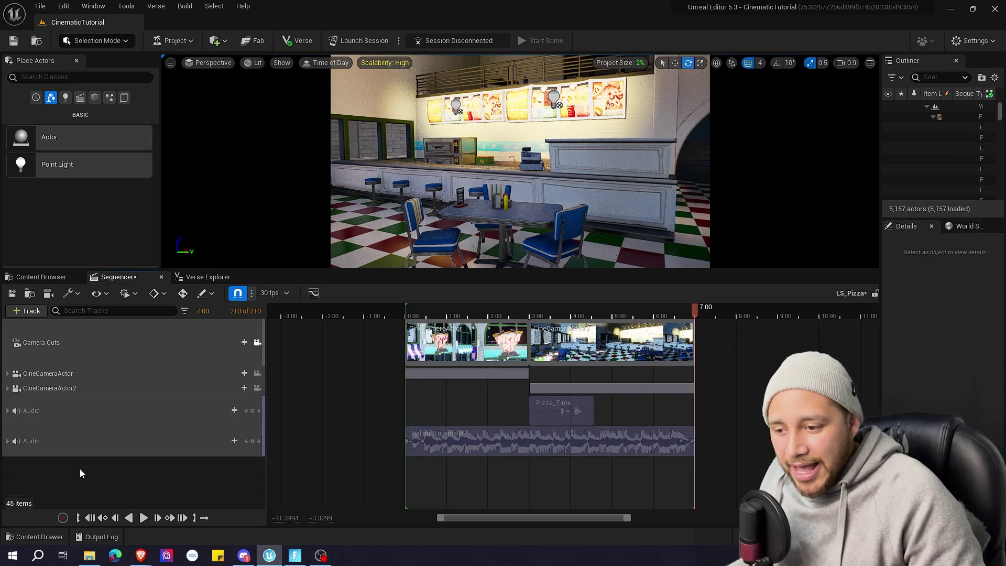
- Add a Fade track to the sequence
click(37, 312)
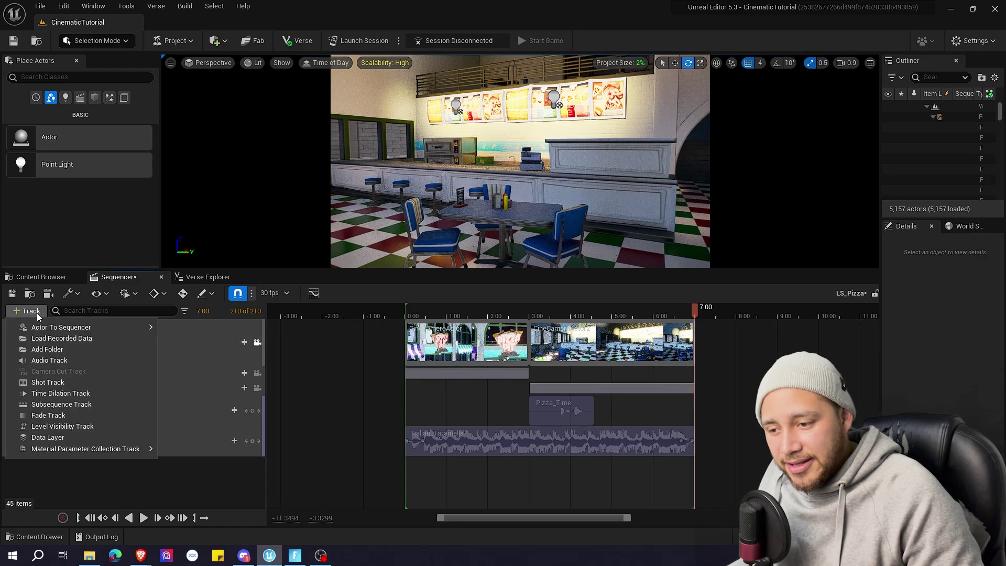
click(58, 415)
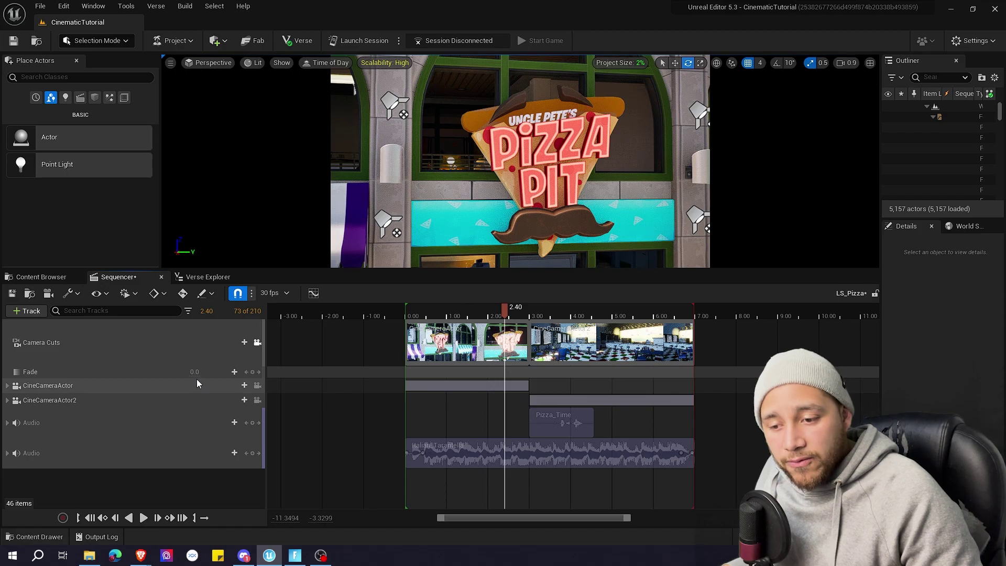
- Try a Fade value of 1 to black out the view, and return it to 0
drag(194, 371, 191, 376)
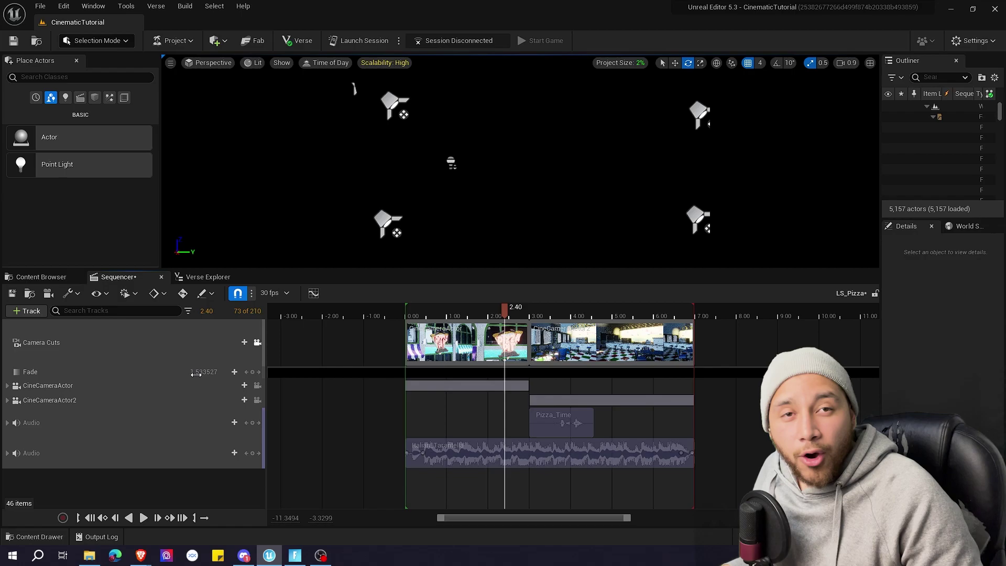
text(1)
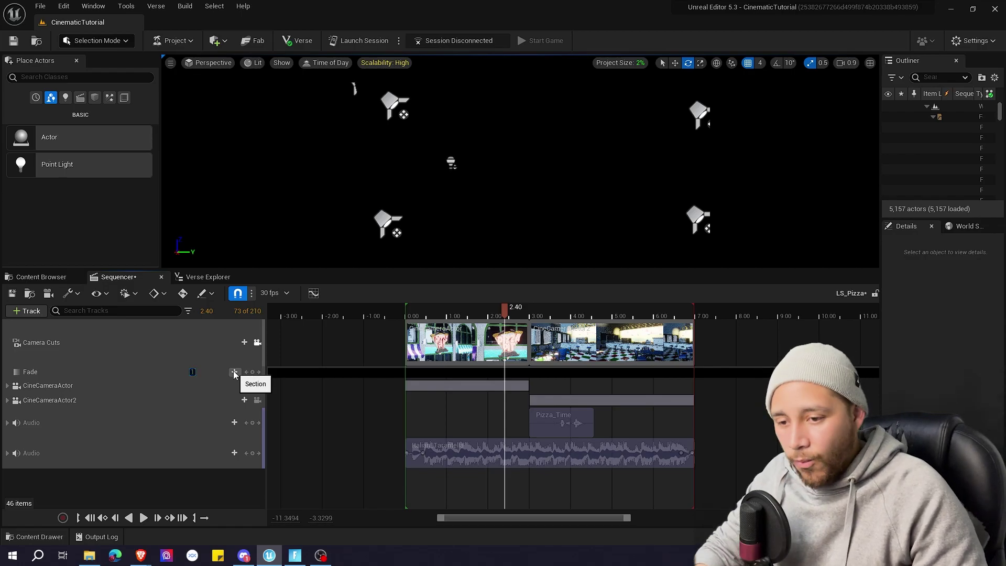
key(Return)
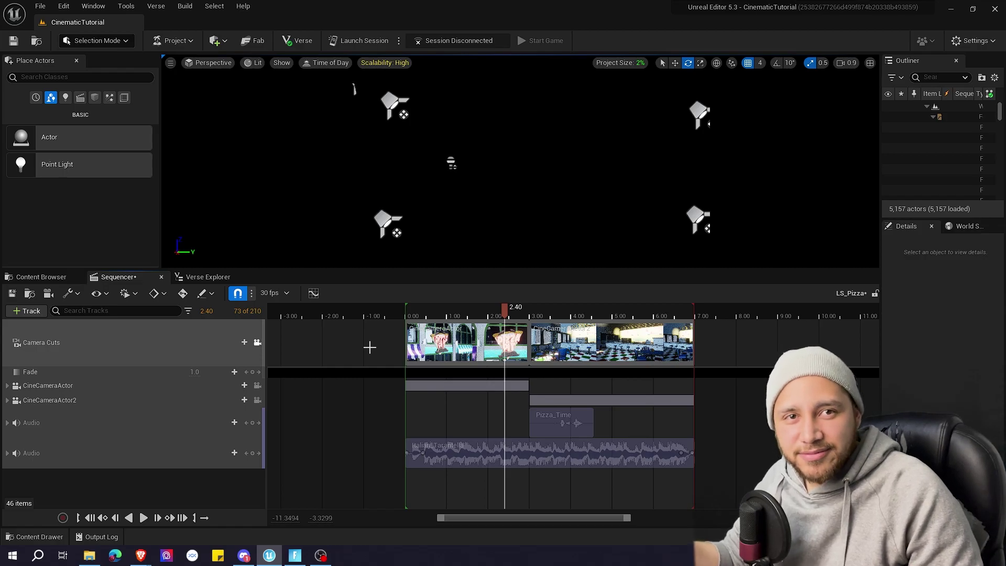
click(199, 371)
text(0)
key(Return)
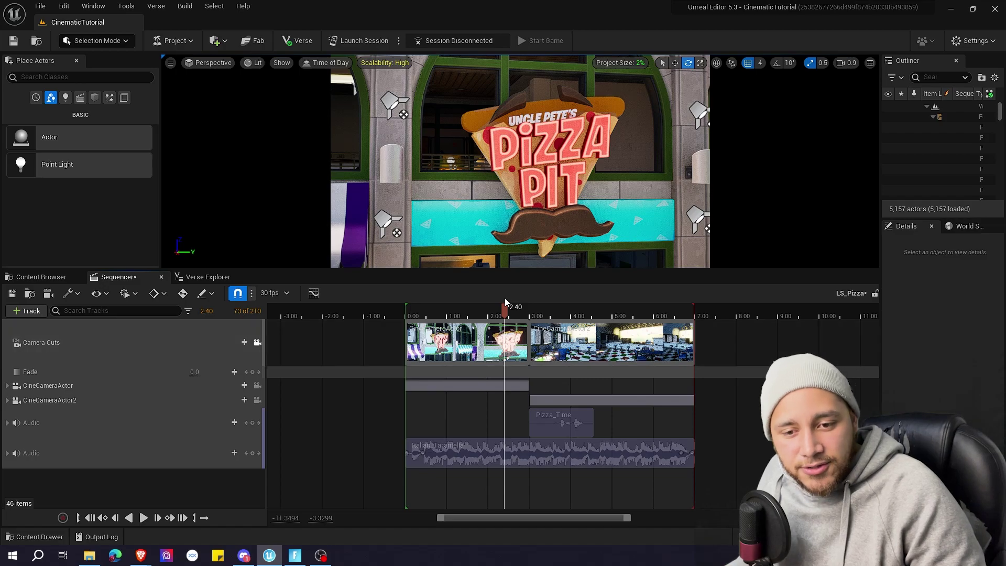
- Play and scrub across the 3.00 cut between the two cameras to examine the hard transition
drag(508, 309, 485, 309)
key(space)
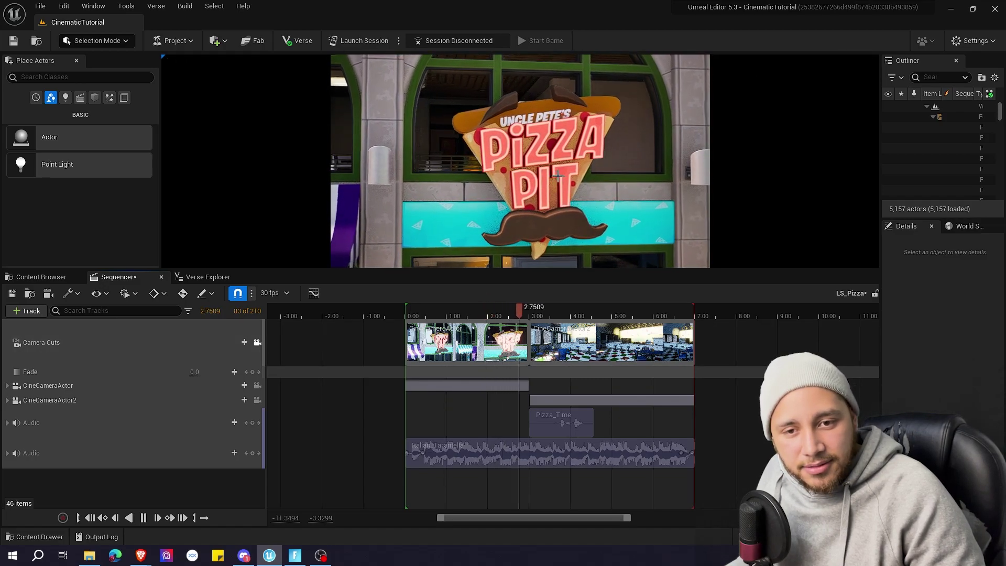
key(space)
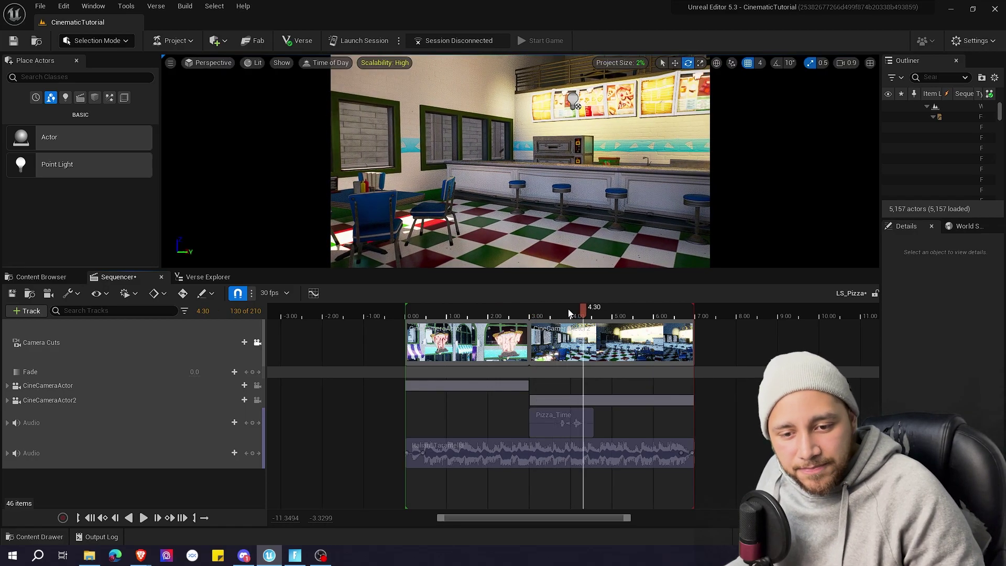
drag(568, 313, 511, 311)
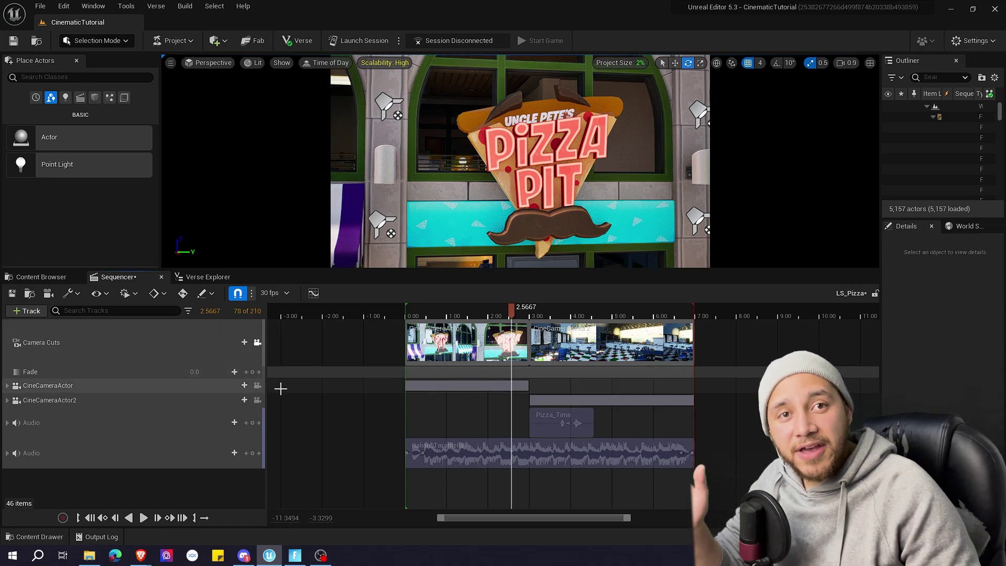
drag(511, 313, 530, 310)
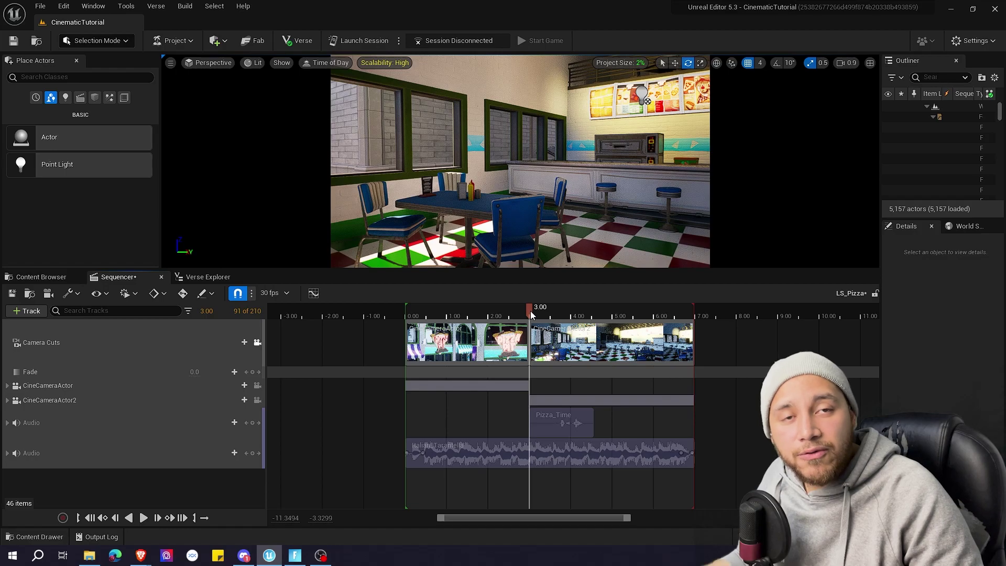
- Keyframe the fade-out on the Fade track, with value 0 at 2.7667 and value 1 at the 3.00 camera cut
drag(530, 310, 519, 308)
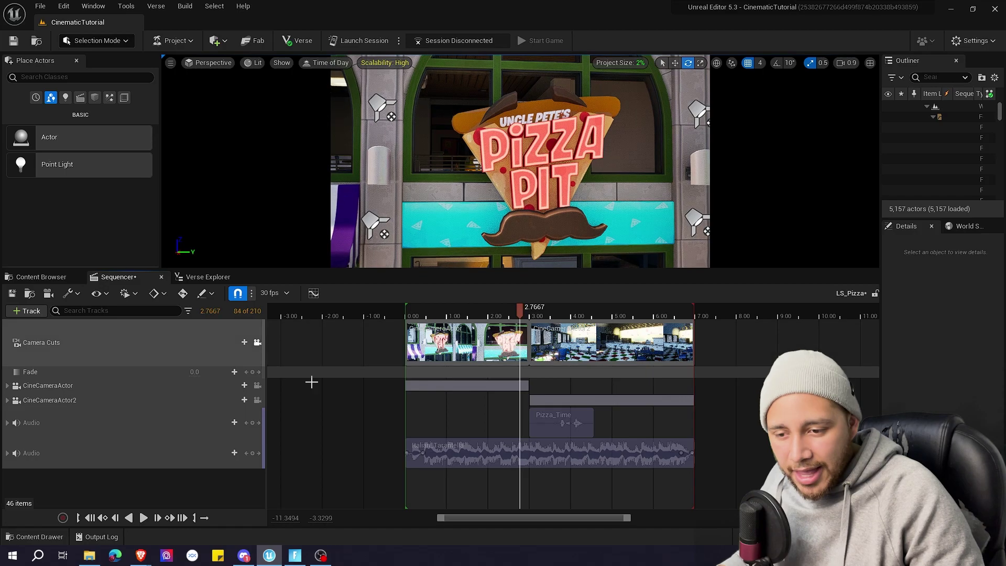
click(252, 372)
drag(520, 308, 530, 309)
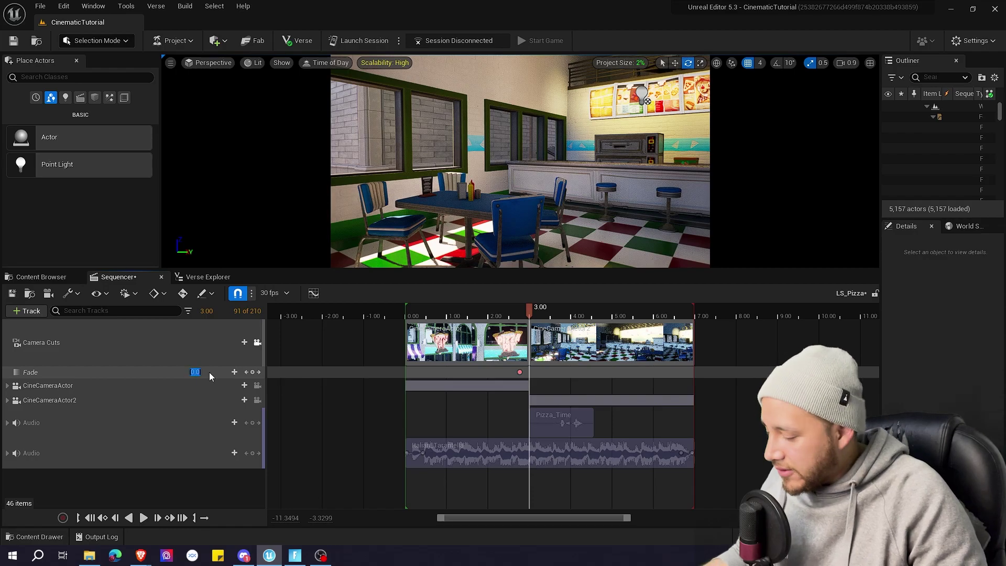
text(1)
key(Return)
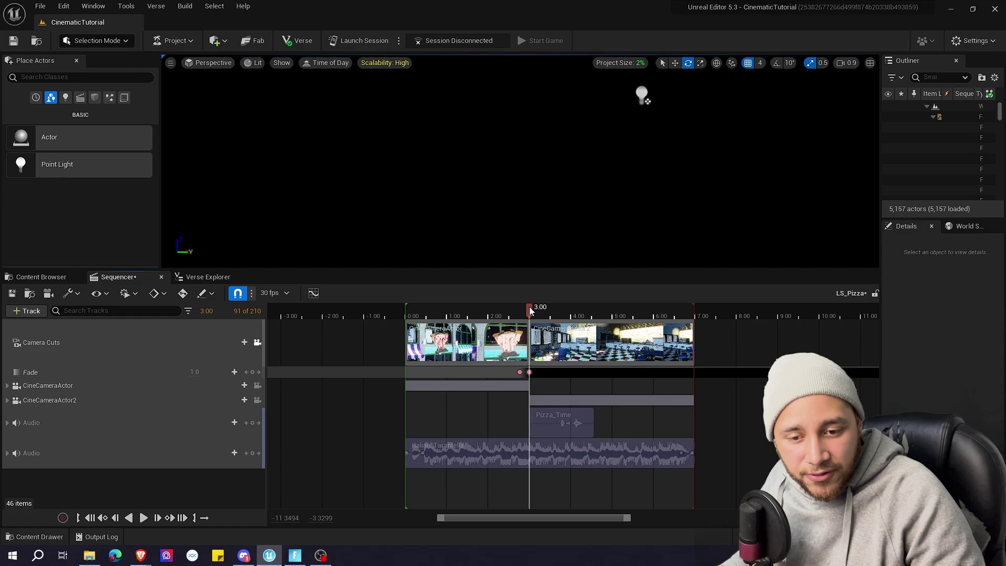
- Keyframe the Fade track back to 0 at 3.2667 so the second shot fades in
drag(531, 309, 542, 310)
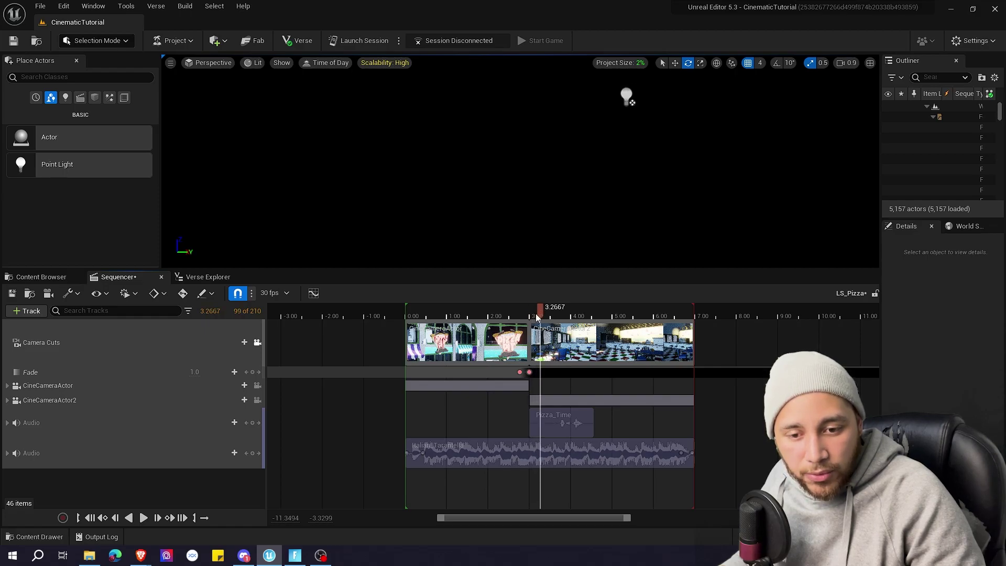
click(195, 372)
text(0)
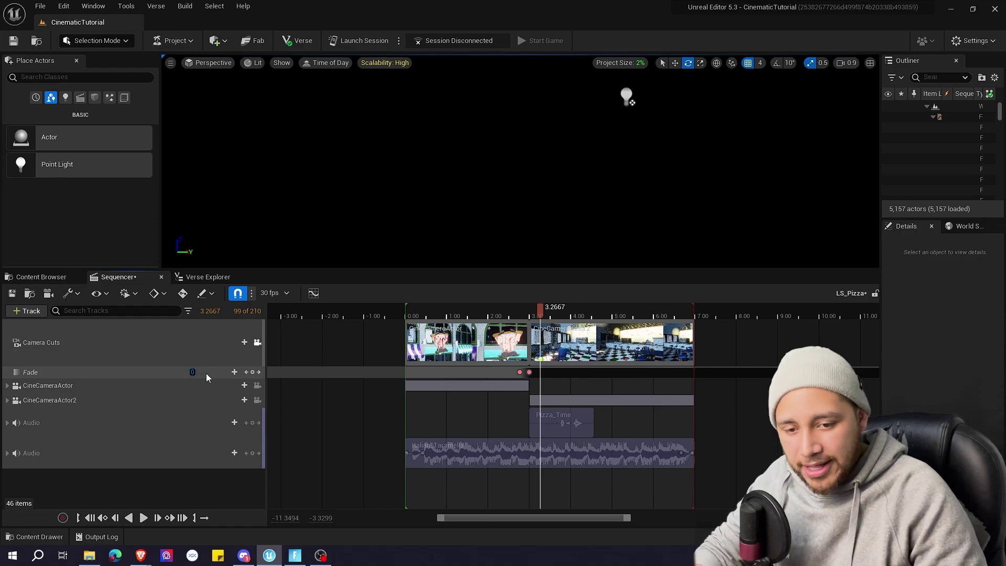
key(Return)
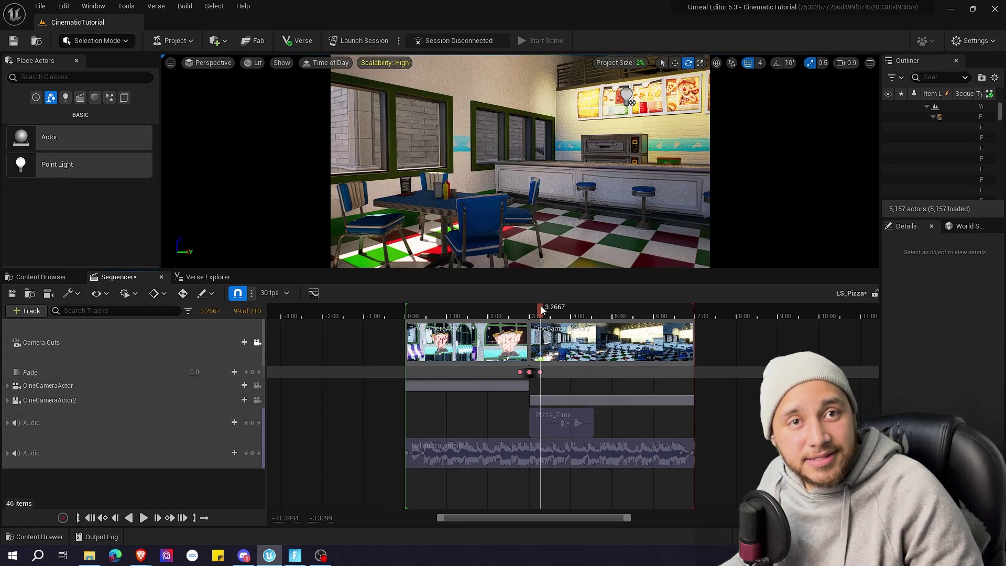
- Play the sequence from just before the camera cut to review the fade transition
click(501, 307)
key(space)
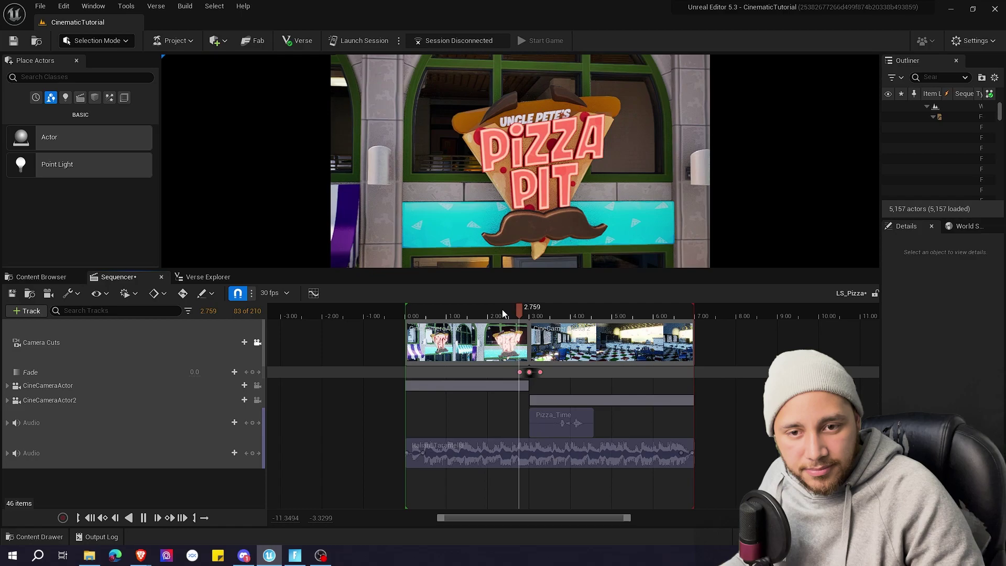
key(space)
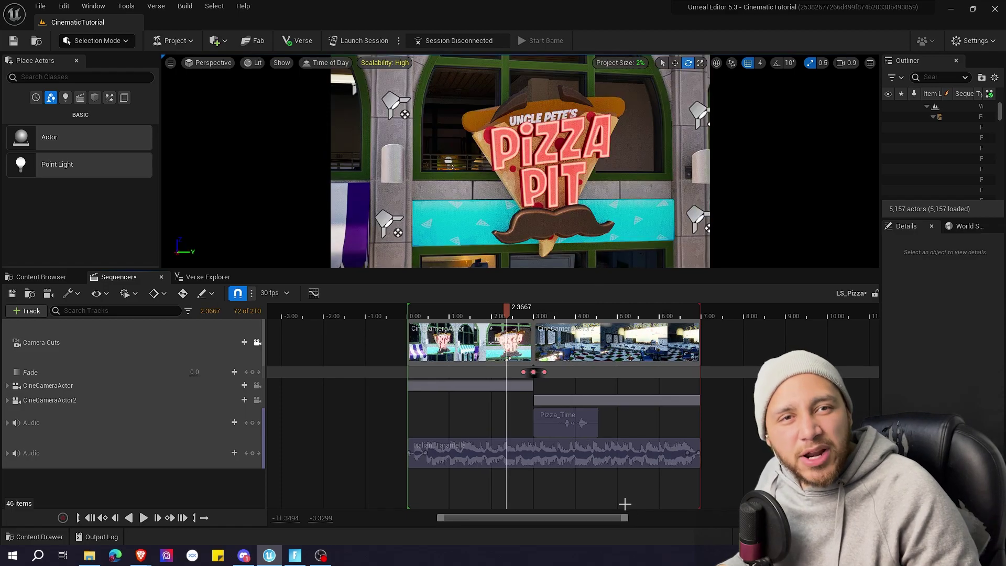
- Lengthen the fade by moving its first key to 2.50 and its last key to about 3.6
drag(627, 522, 567, 517)
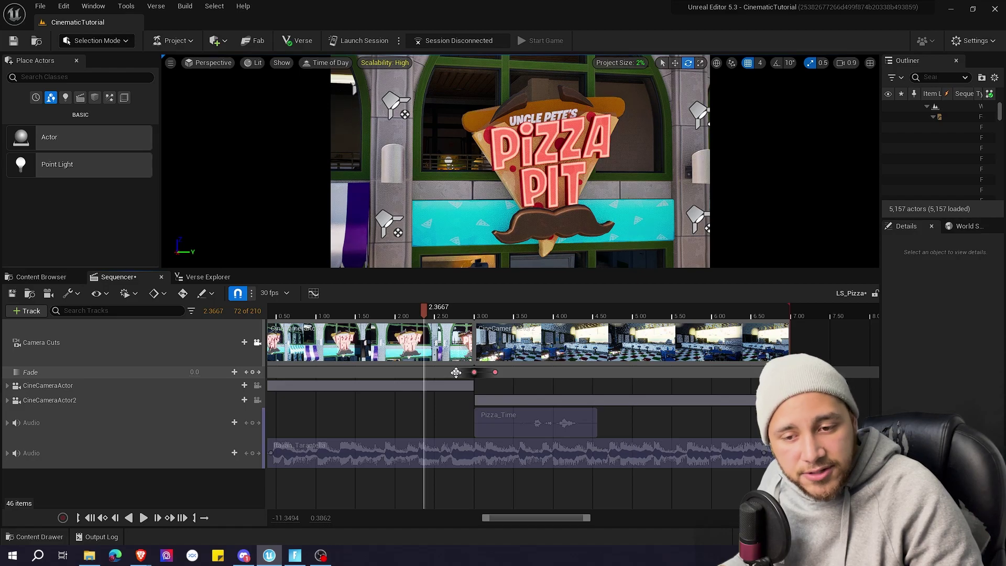
drag(456, 372, 435, 372)
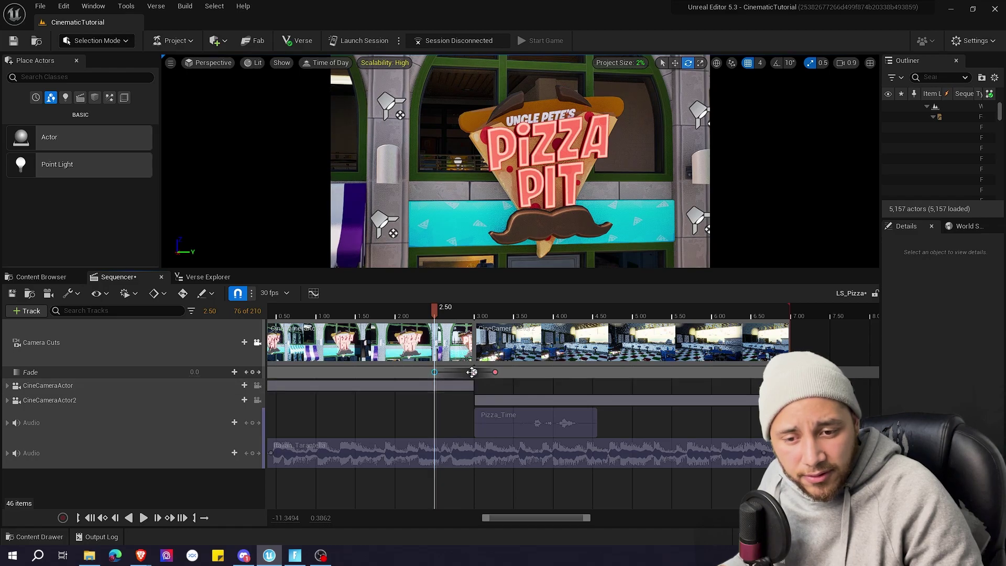
click(473, 372)
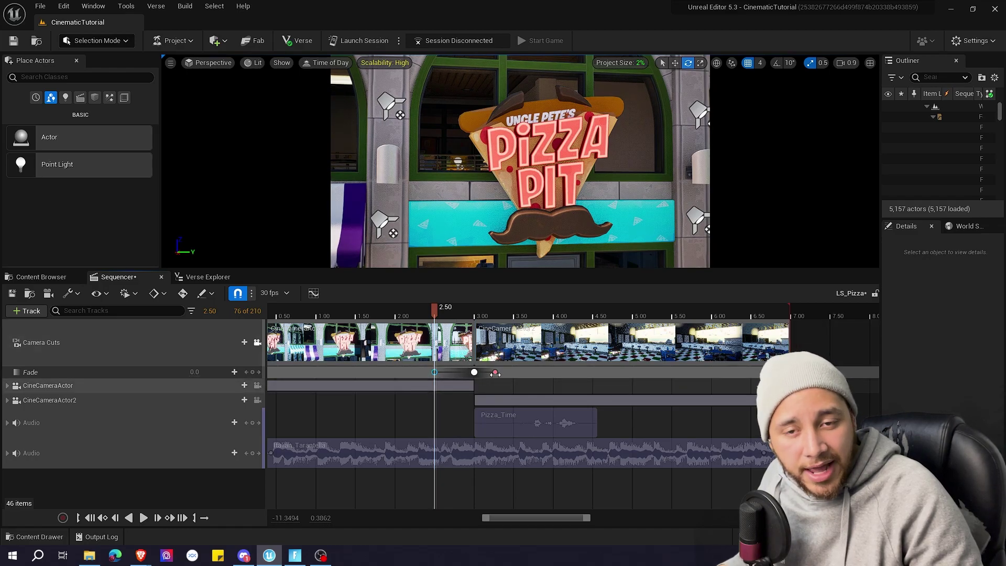
click(495, 372)
drag(495, 371, 520, 371)
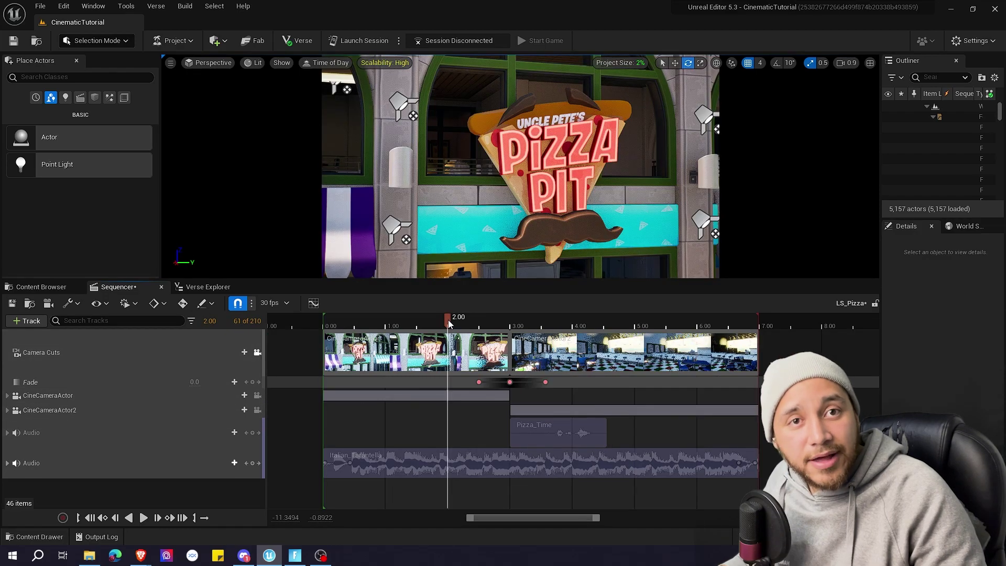
- Play the sequence from 2.00 to review the lengthened fade
key(space)
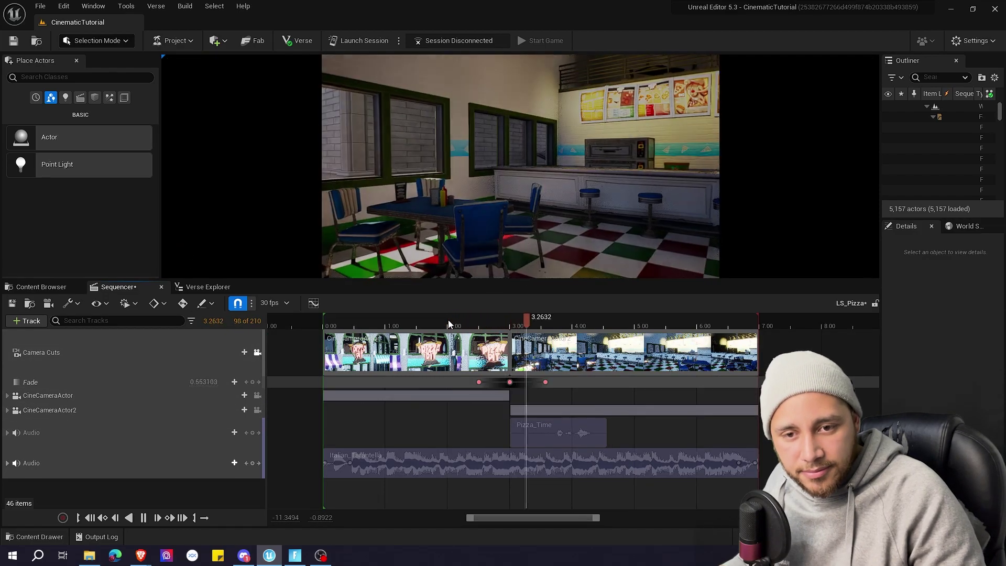
key(space)
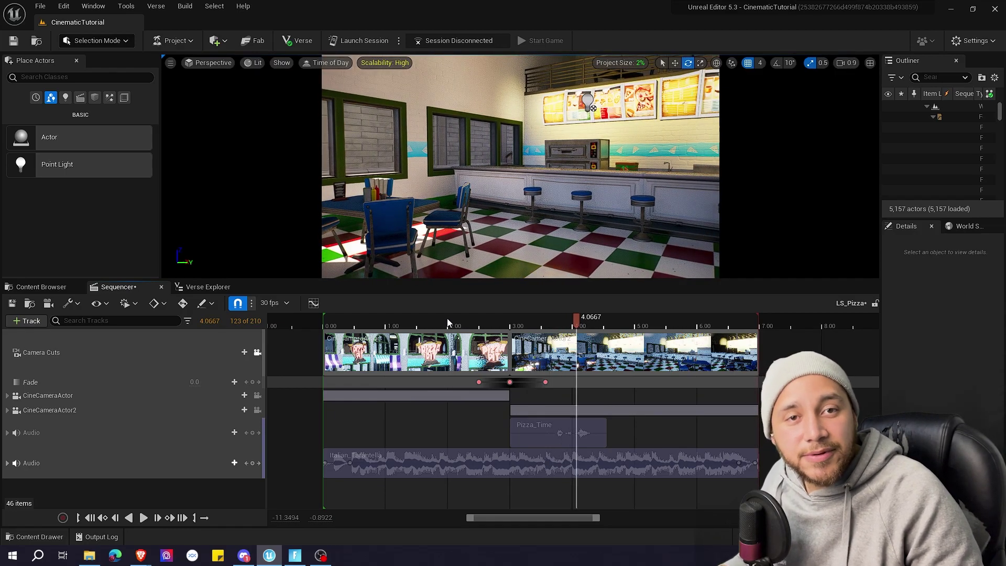
- Trim the start of the first CineCameraActor section on the Camera Cuts track to about 1.1
ctrl+scroll(673, 475, down, 2)
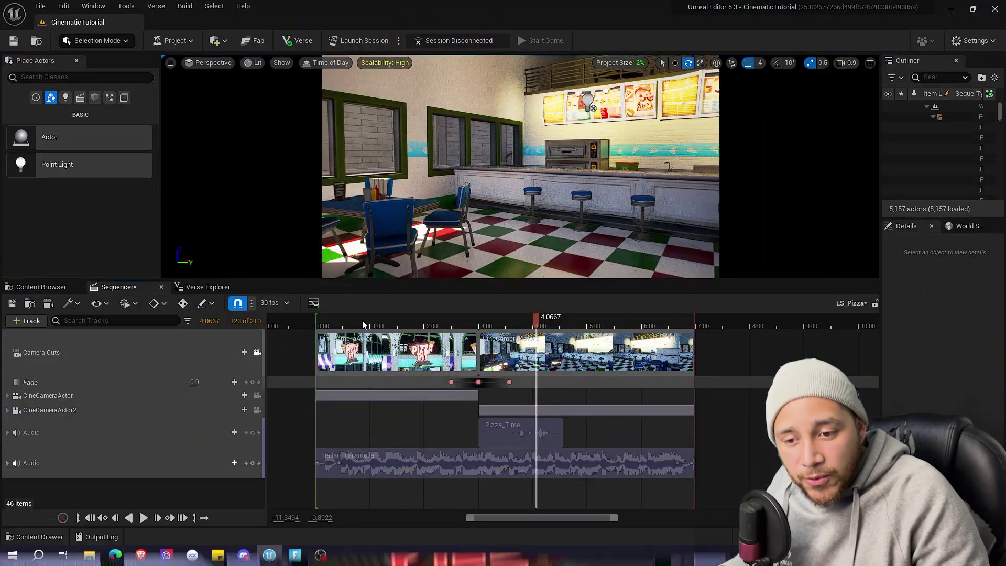
click(356, 319)
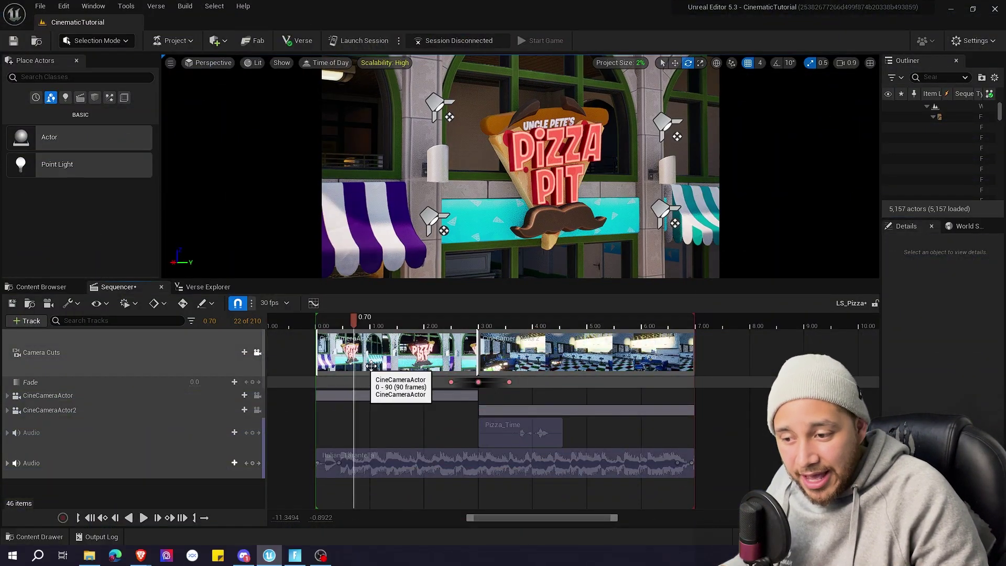
drag(616, 517, 564, 518)
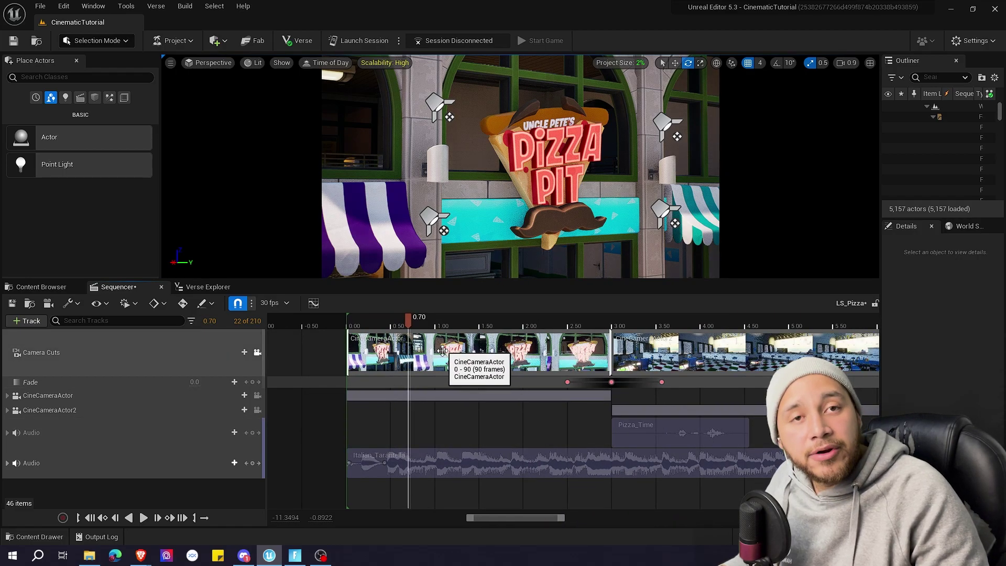
drag(408, 317, 381, 316)
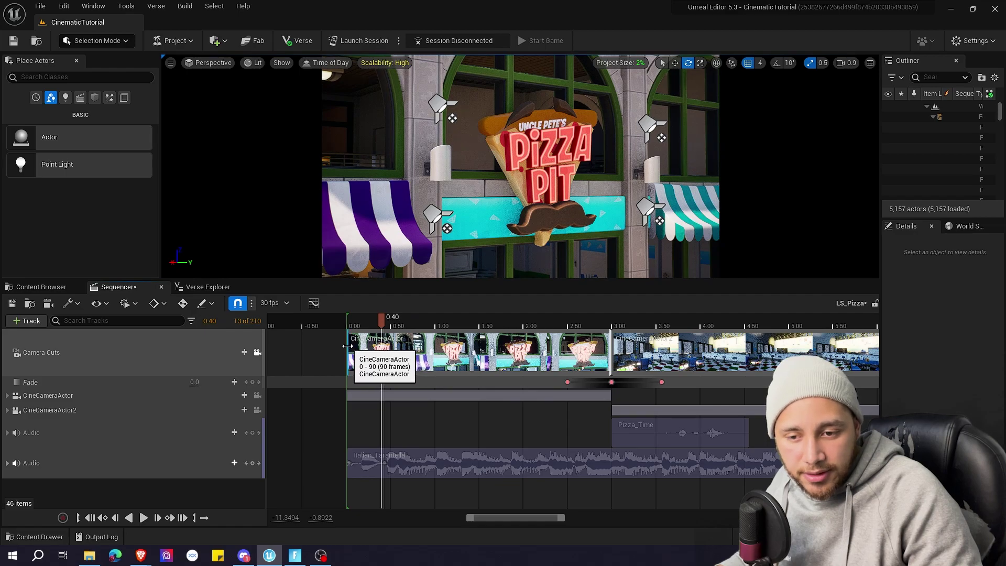
drag(347, 346, 445, 345)
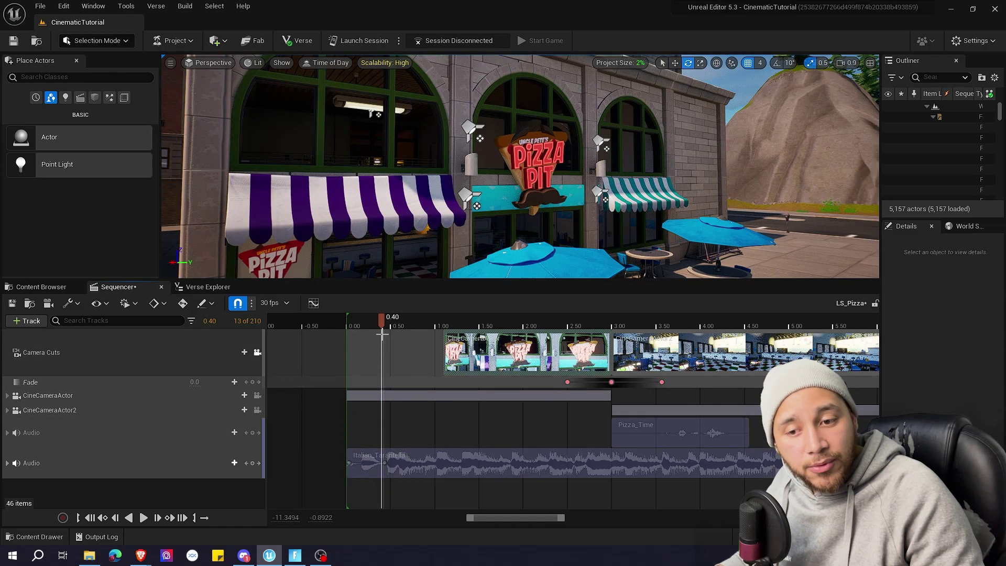
- Play the sequence from about 0.1 to review how the shot starts before and after the first camera cut
drag(381, 322, 356, 323)
key(space)
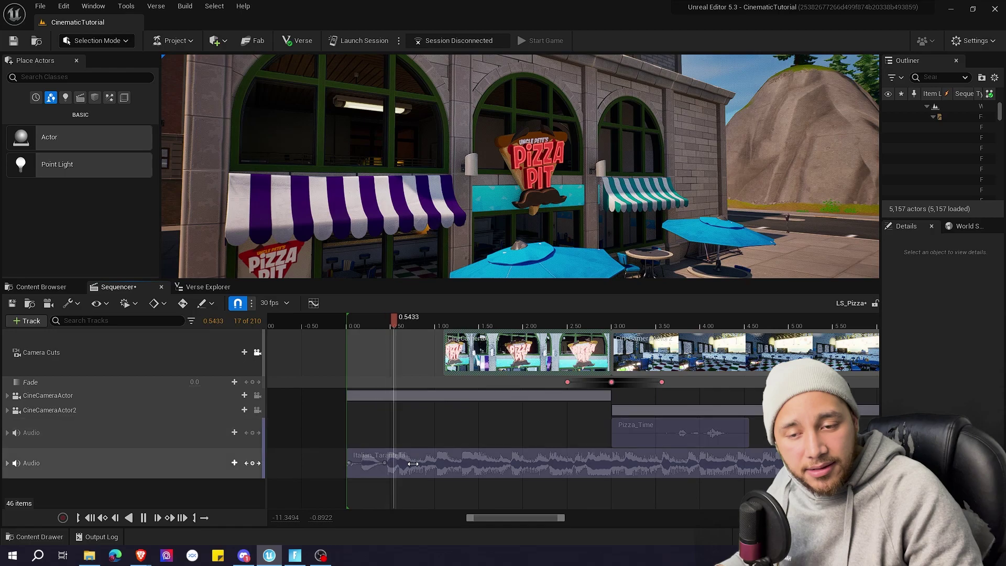
key(space)
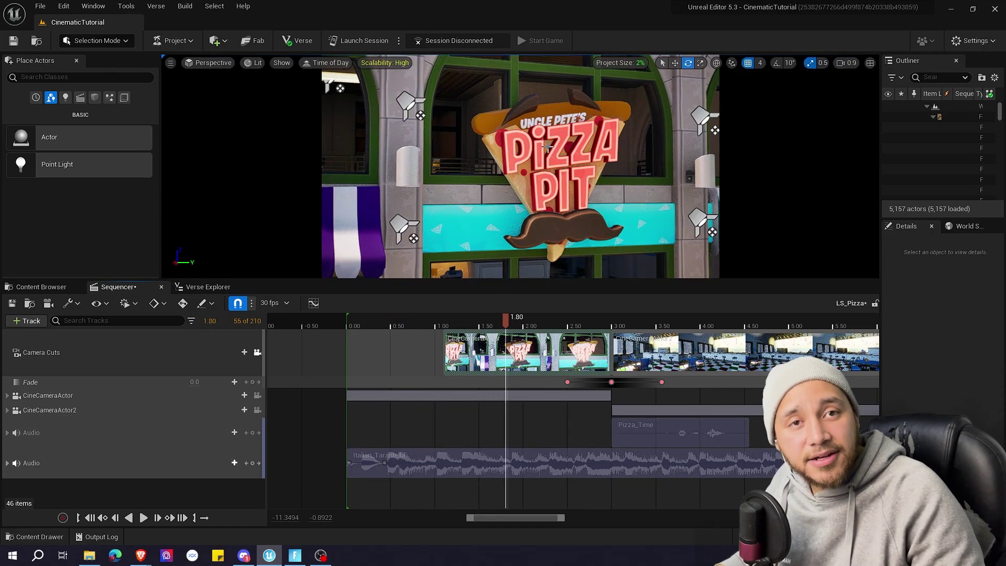
- Extend the start of the first CineCameraActor section on the Camera Cuts track back to 0.50
drag(409, 320, 391, 320)
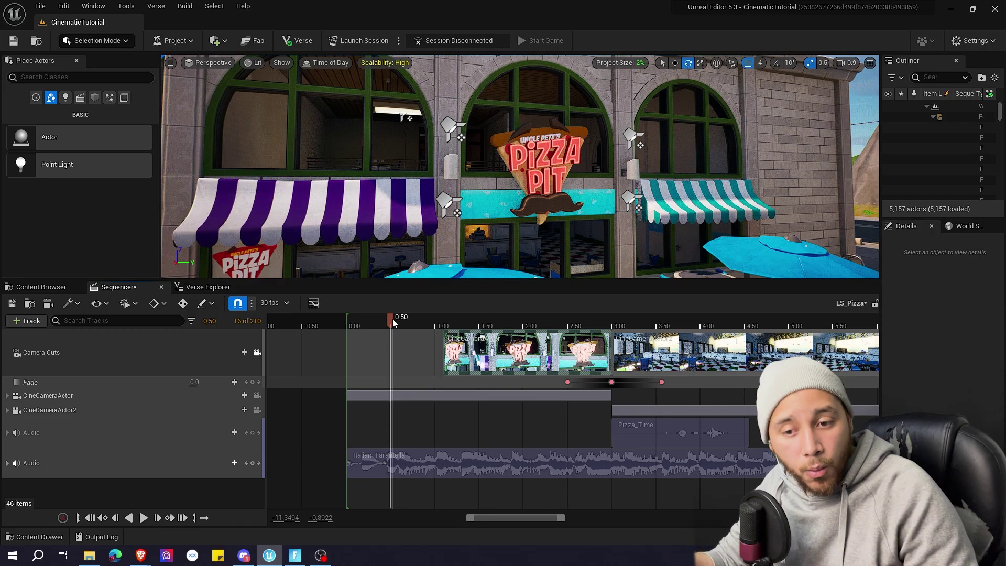
mouse_move(392, 318)
mouse_down()
mouse_move(417, 325)
mouse_move(391, 318)
mouse_up()
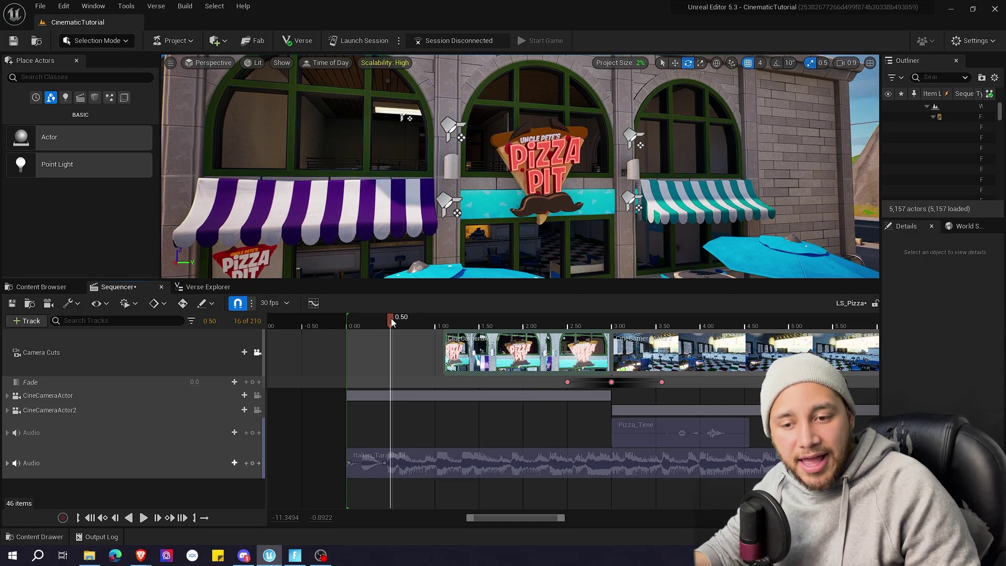
drag(391, 319, 485, 327)
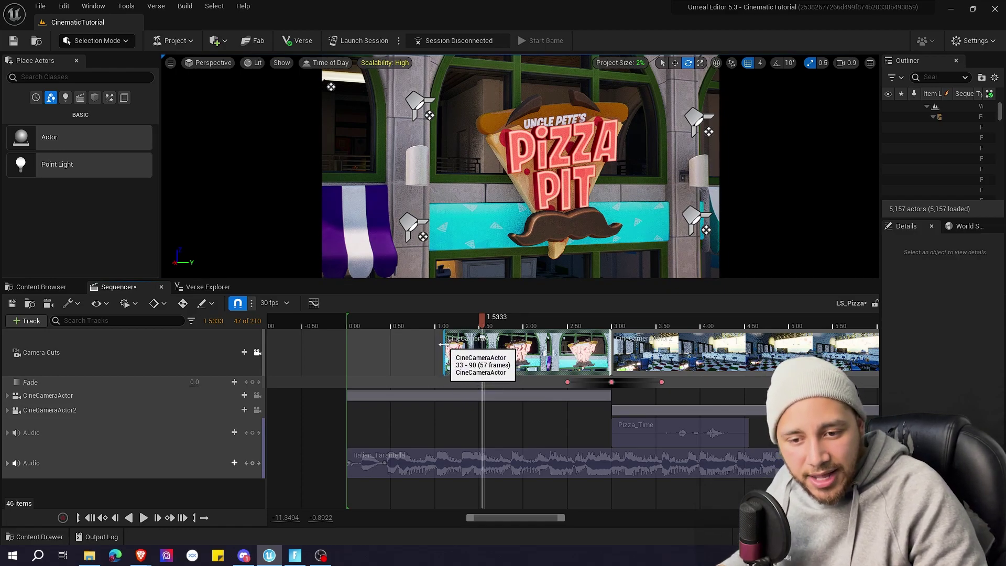
drag(443, 344, 392, 355)
click(393, 325)
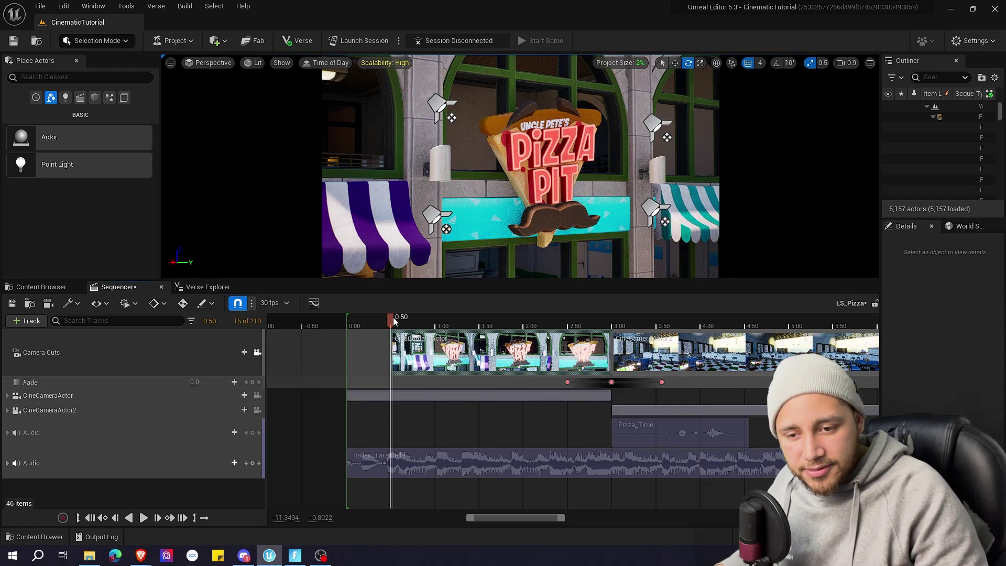
- Key the Fade track at its existing value of 0.0 at 0.00 and at 1 at 0.50
drag(392, 317, 347, 325)
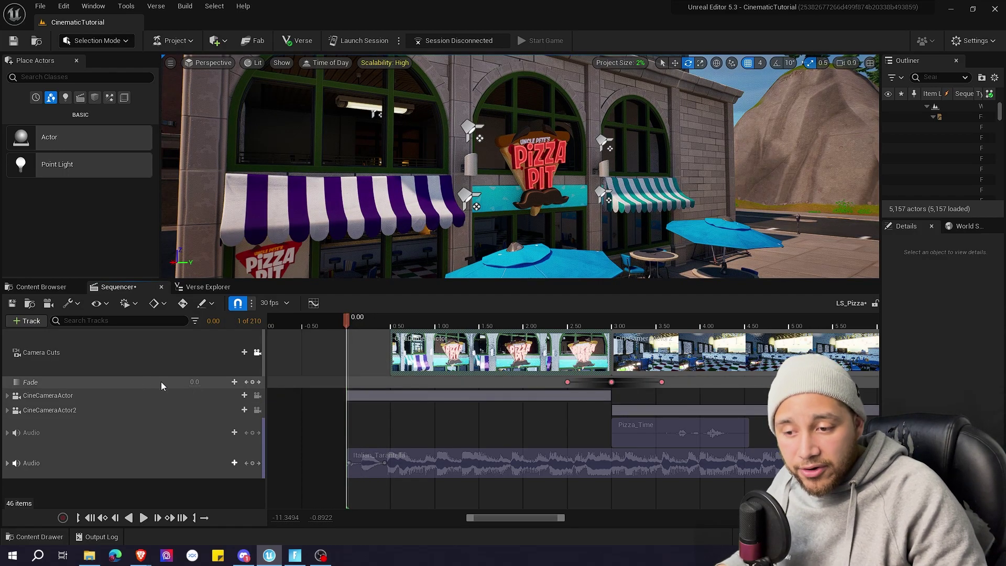
click(253, 382)
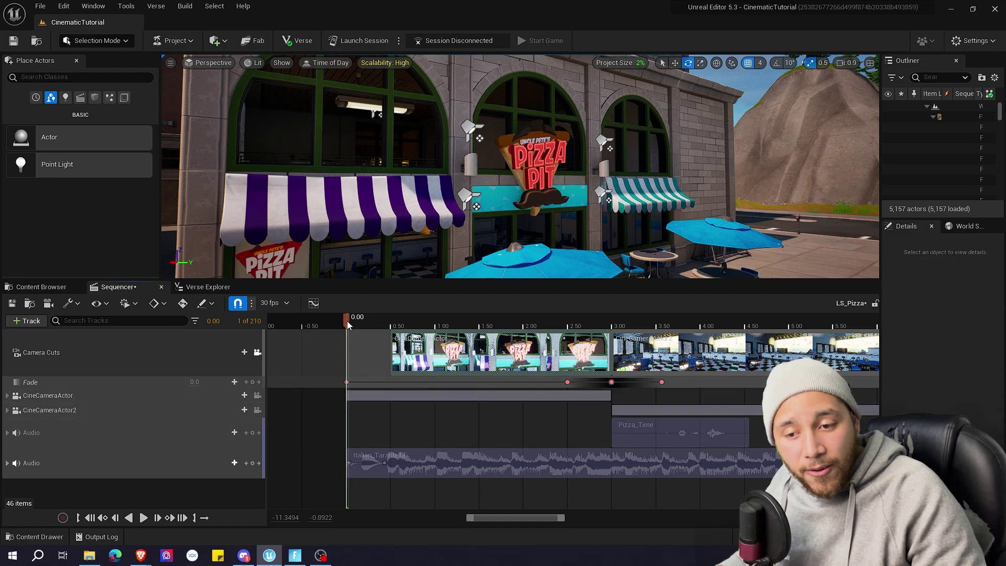
drag(346, 321, 393, 332)
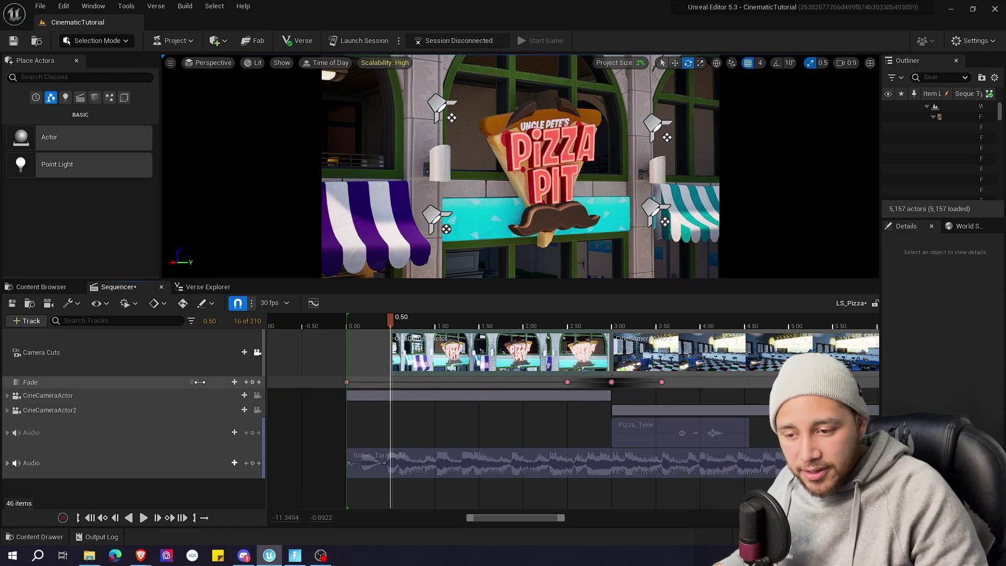
text(1)
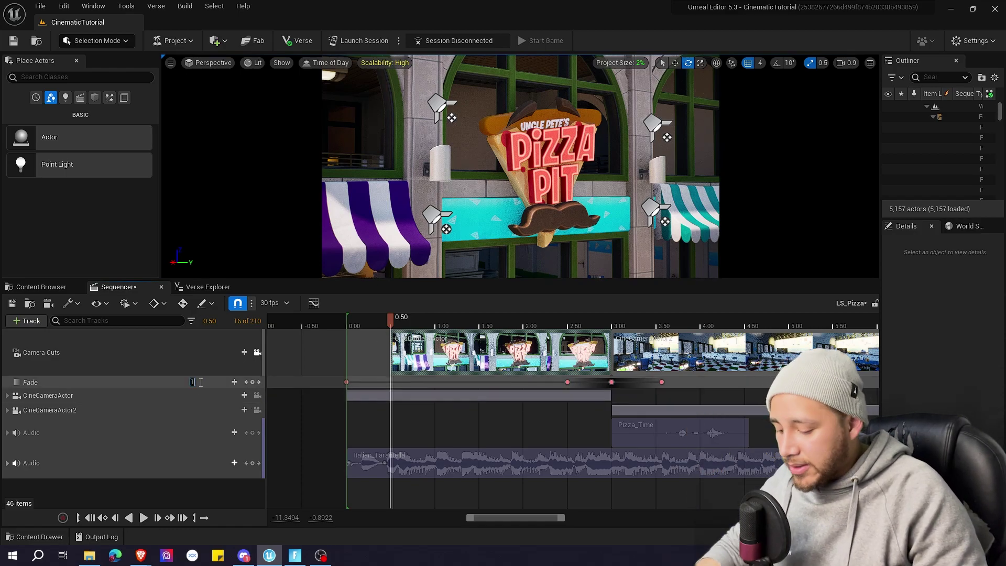
key(Return)
mouse_move(378, 321)
mouse_down()
mouse_move(347, 320)
mouse_move(392, 323)
mouse_up()
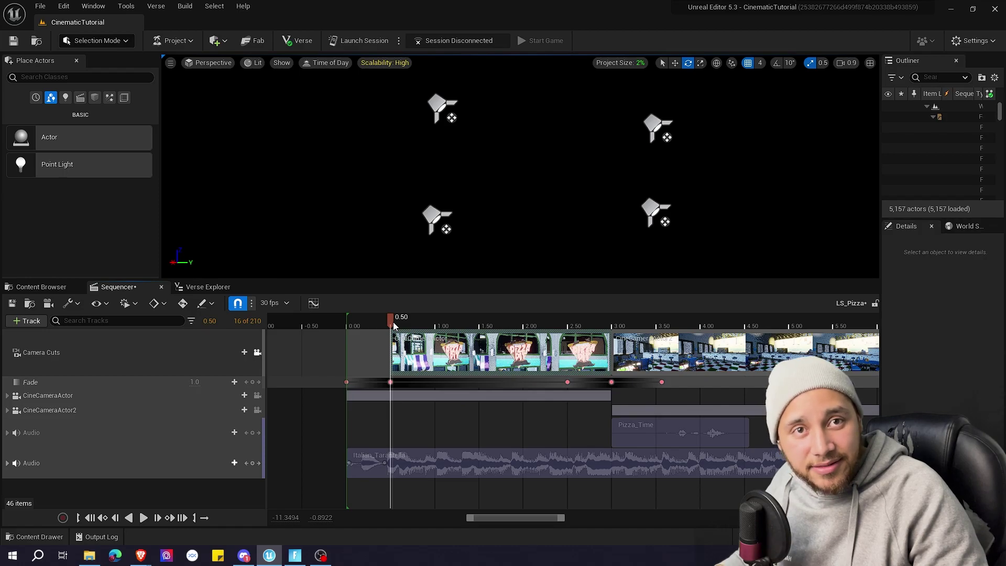
- Key the Fade track at 0 at about 0.97 to fade back in on the first camera shot
drag(393, 322, 432, 329)
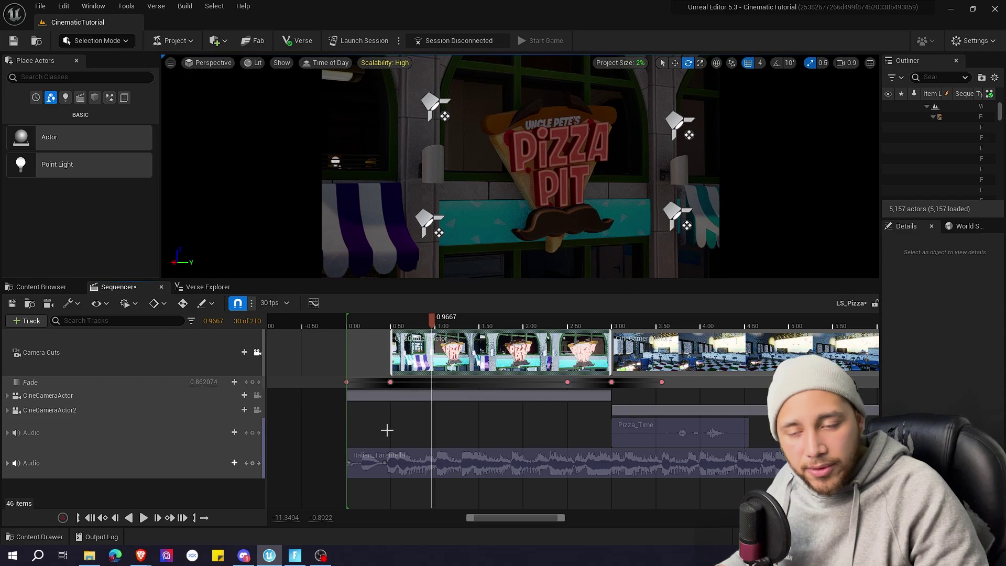
click(203, 382)
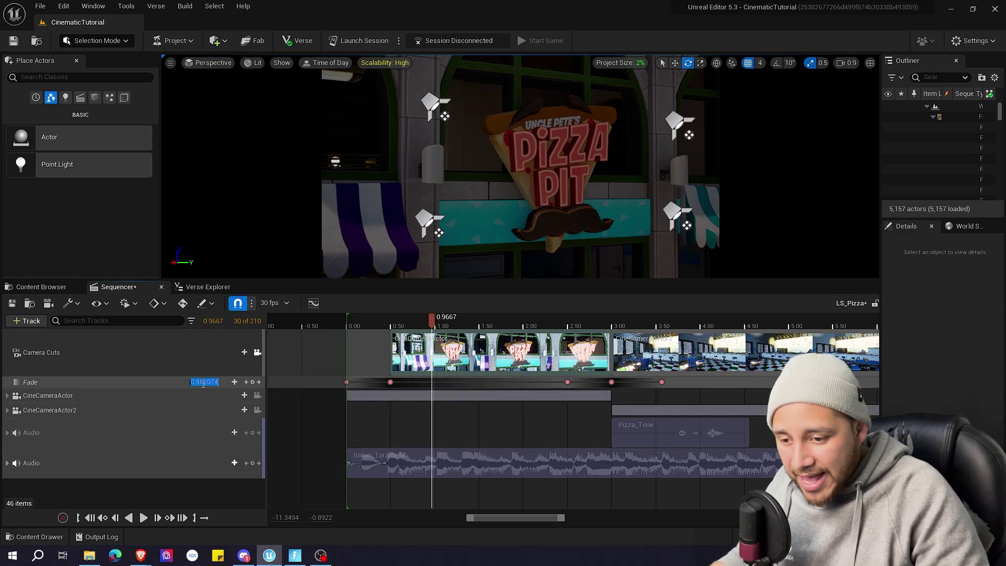
text(0)
key(Return)
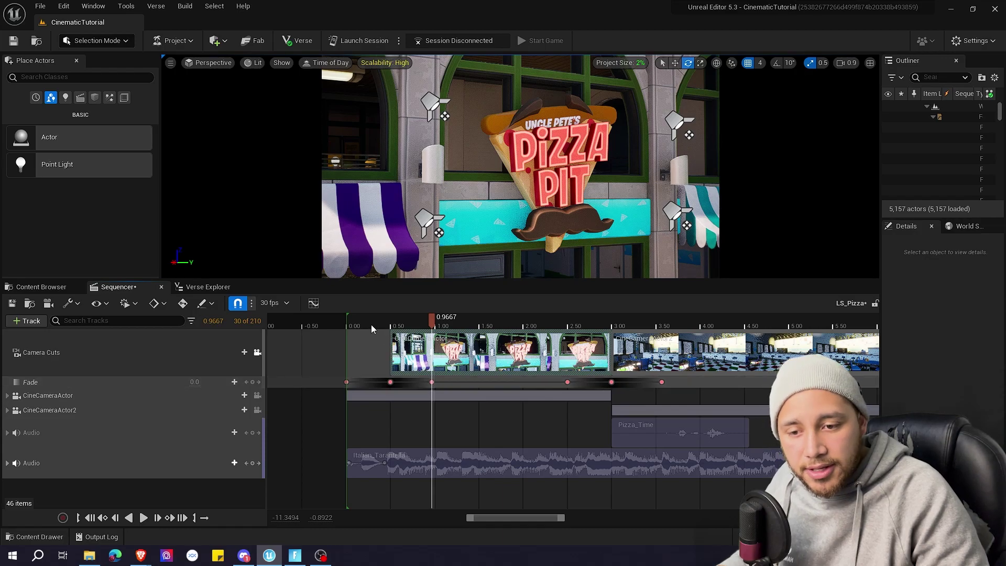
- Play the sequence from the beginning to review the opening fade into the first camera shot
drag(370, 326, 345, 322)
key(space)
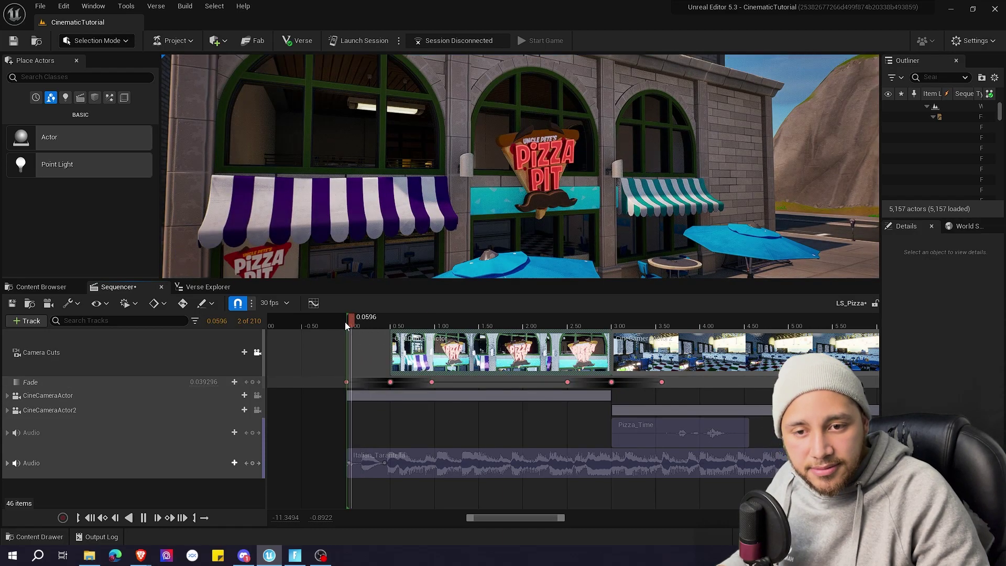
key(space)
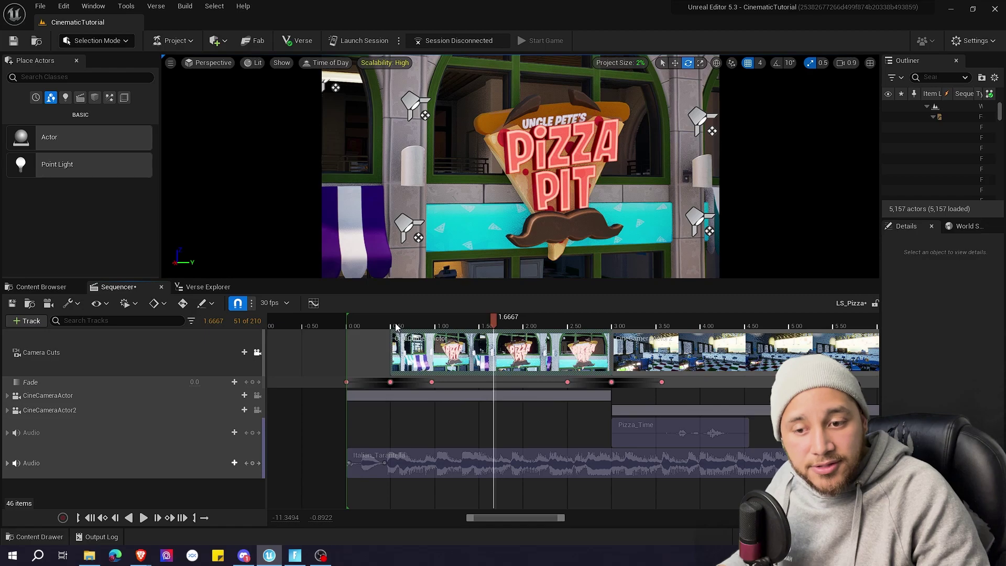
click(362, 320)
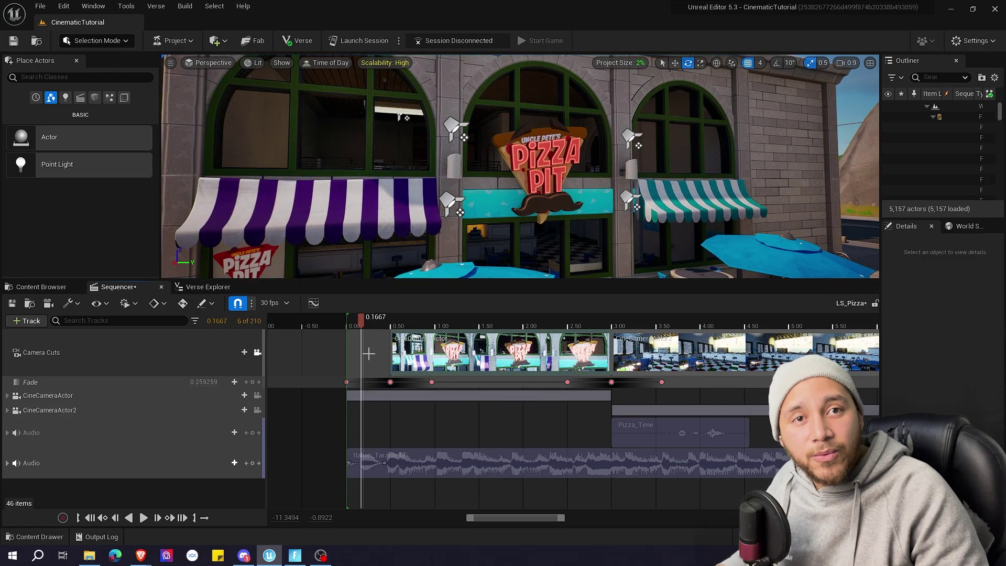
click(485, 320)
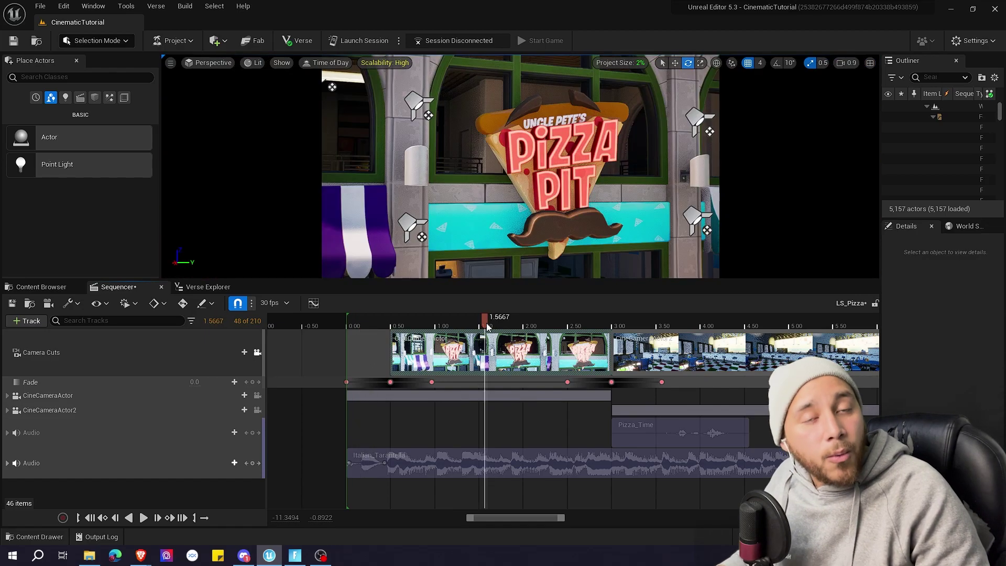
- Trim the end of the second camera section on the Camera Cuts track to 6.50
drag(508, 516, 550, 517)
drag(494, 324, 568, 321)
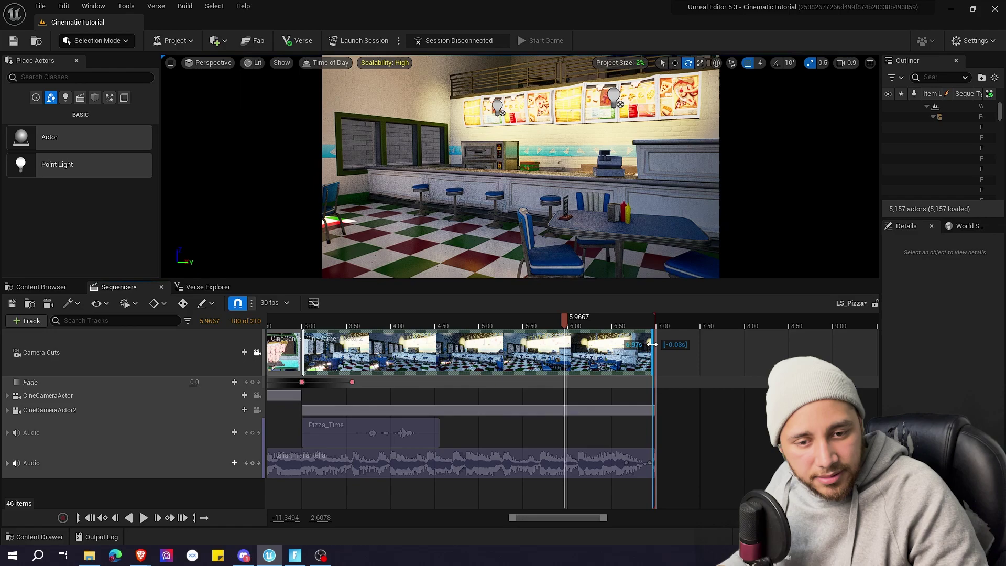
drag(655, 344, 610, 343)
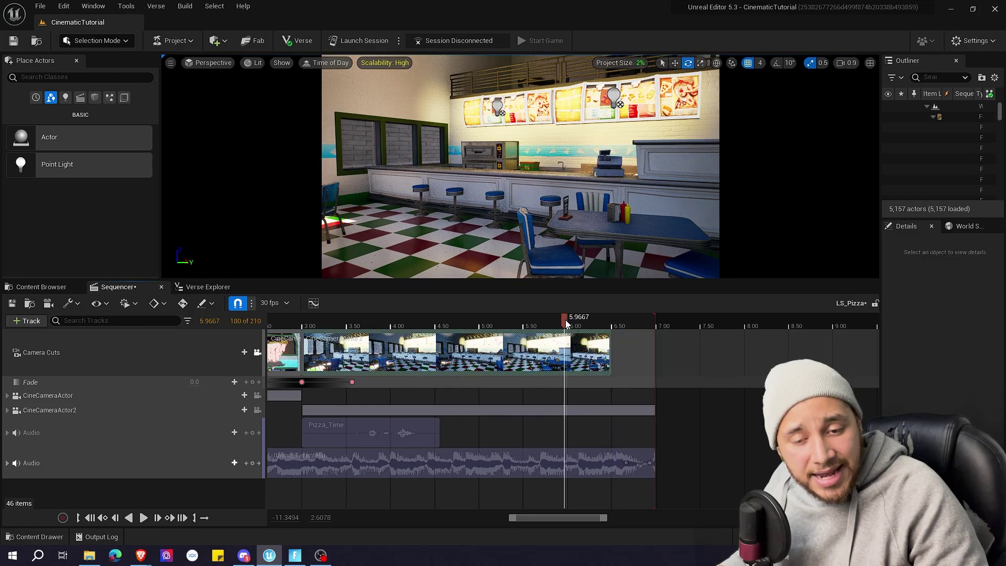
- Key the Fade track at its existing value of 0.0 at about 5.97 and at 1 at about 6.47
drag(564, 320, 567, 324)
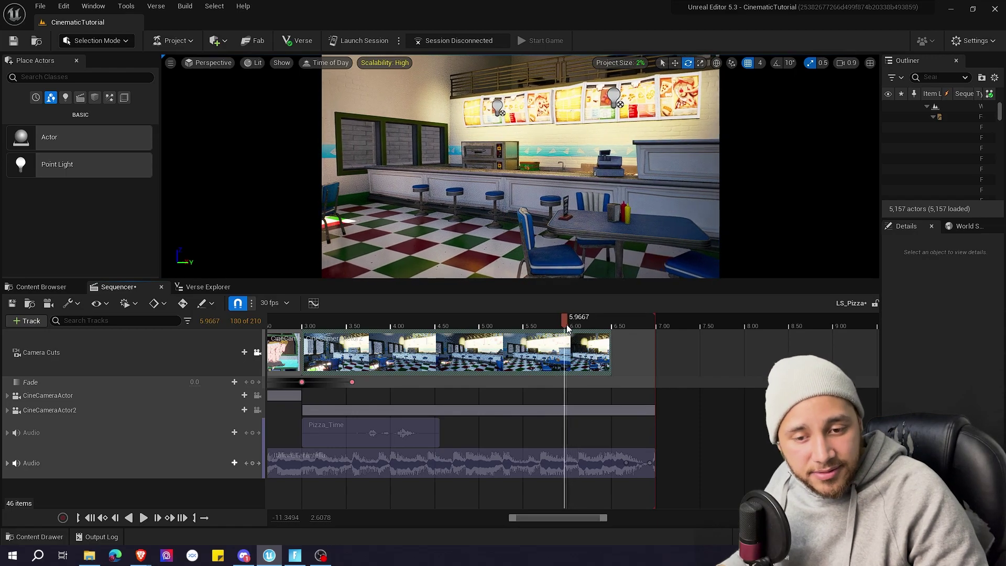
click(252, 382)
drag(563, 325, 611, 324)
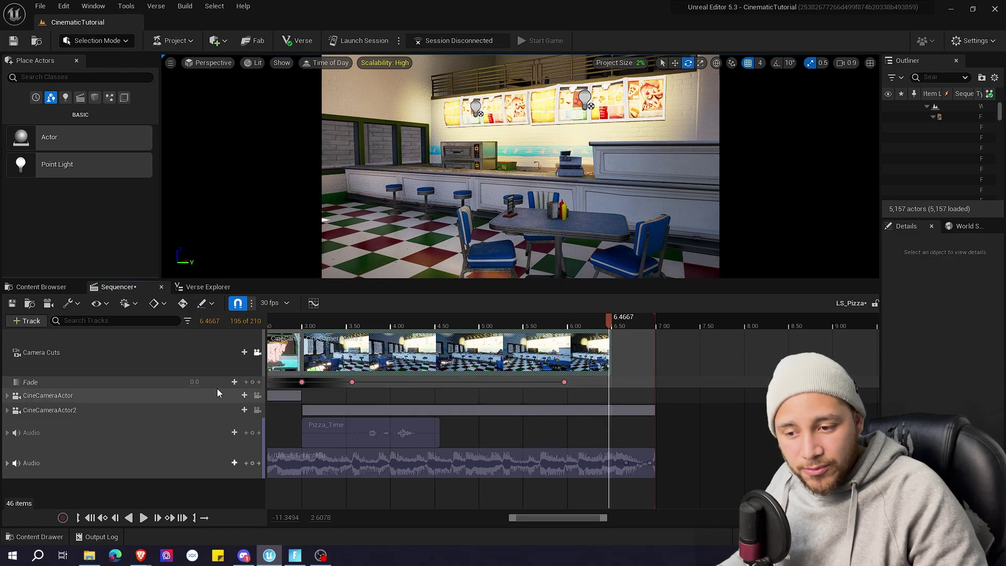
text(1)
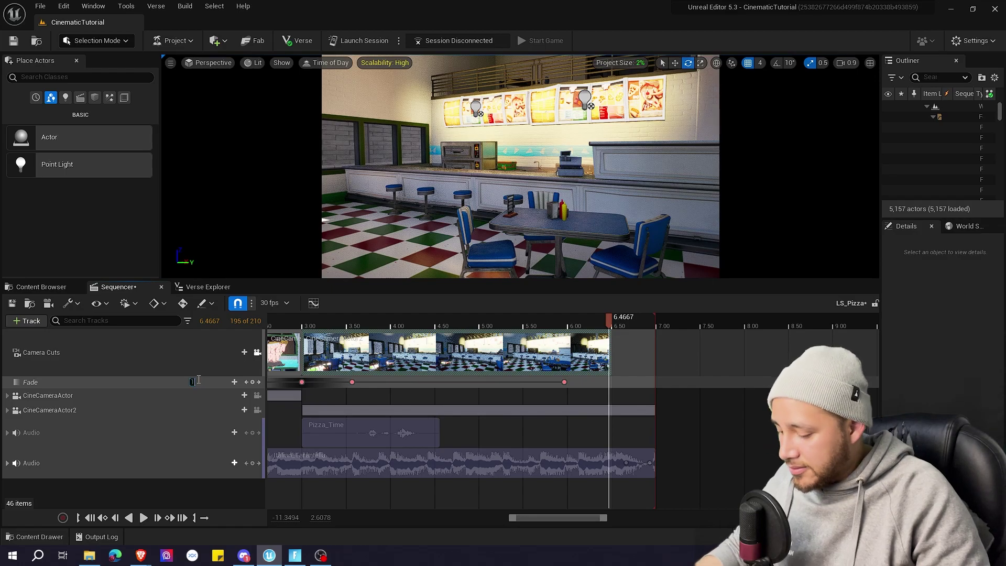
key(Return)
- Add a Fade key with value 0 after the last camera section and place it at 7.00
click(635, 324)
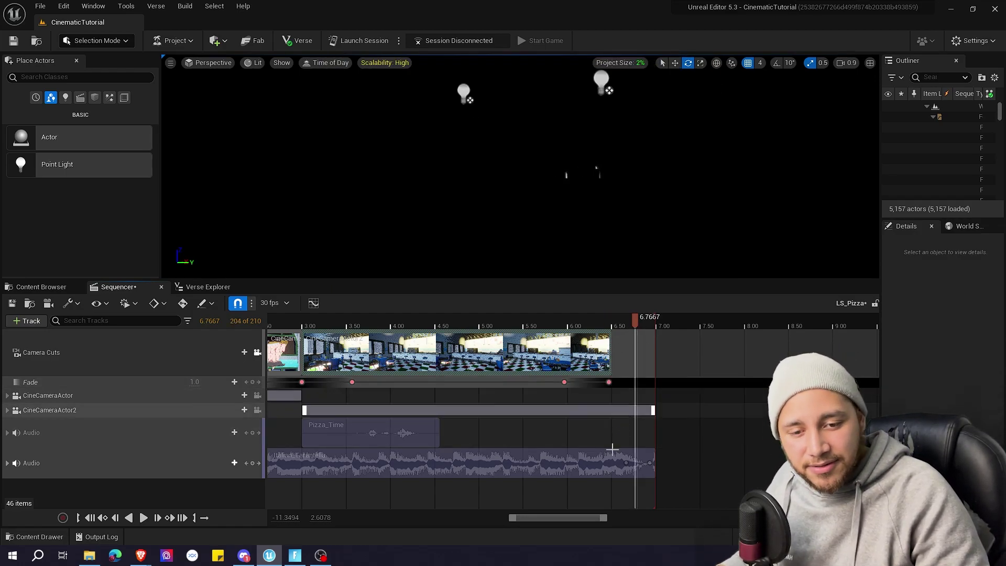
click(365, 413)
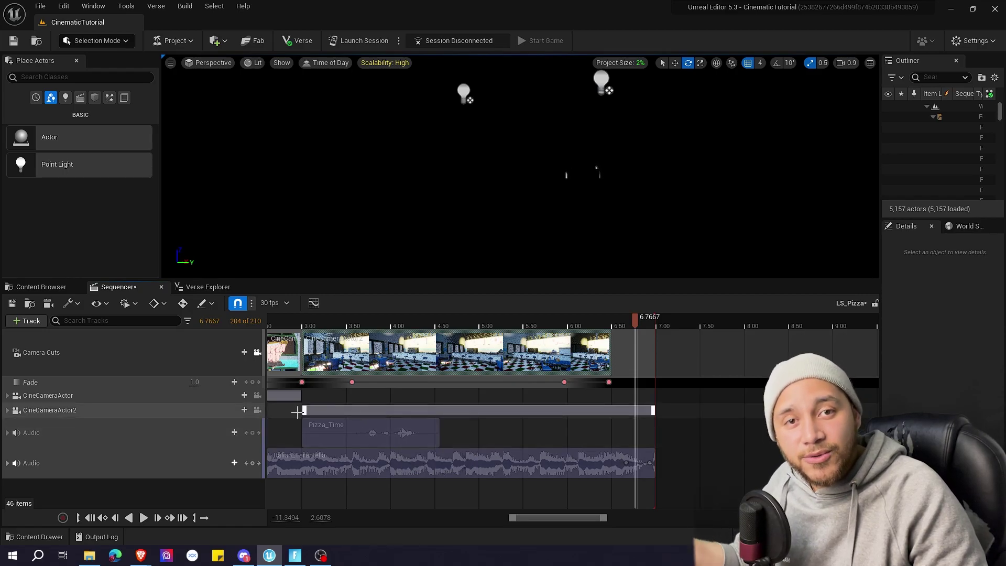
click(196, 382)
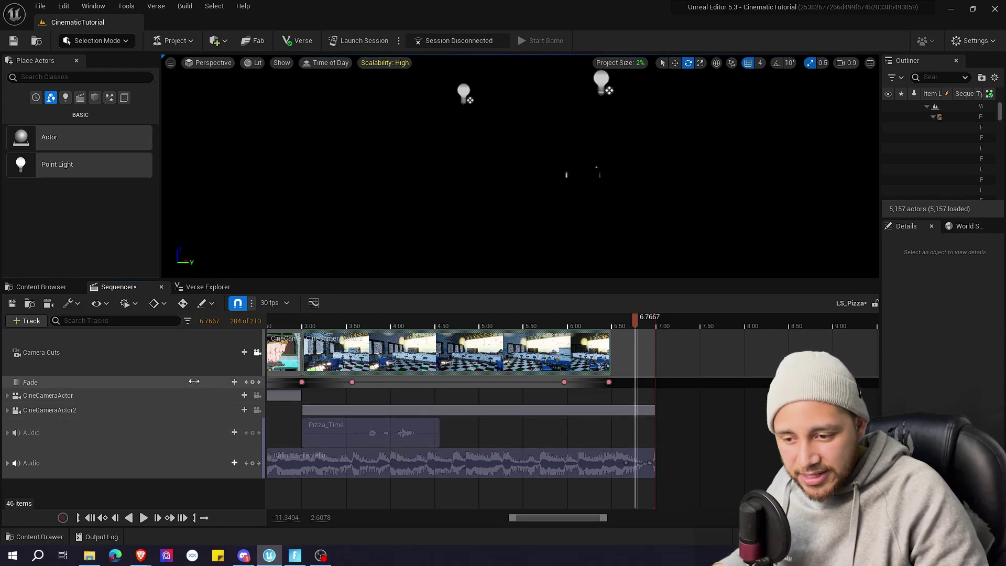
text(0)
key(Return)
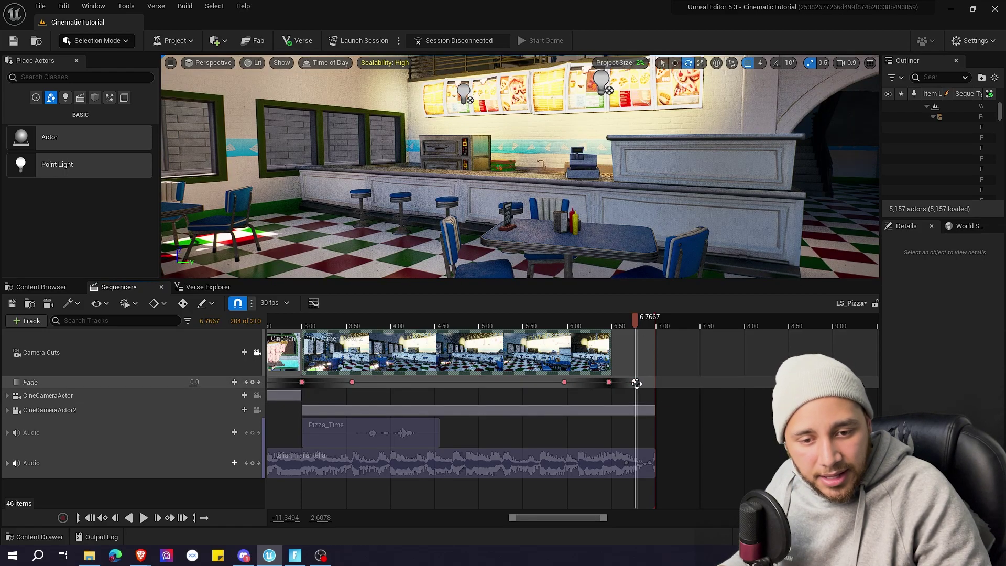
drag(635, 381, 656, 382)
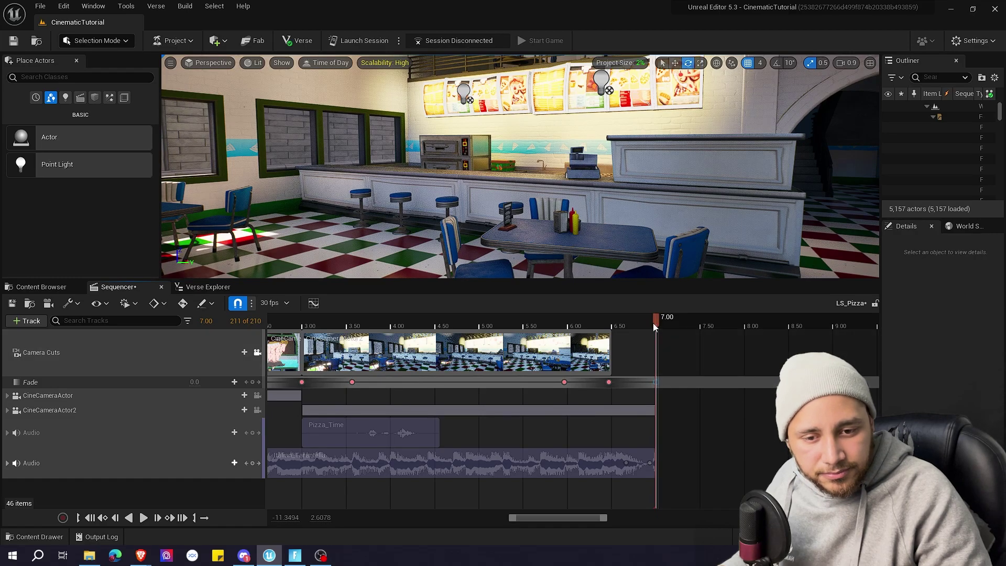
- Check the closing fade at 6.90 and save the LS_Pizza sequence
mouse_move(653, 323)
mouse_down()
mouse_move(531, 329)
mouse_move(648, 328)
mouse_up()
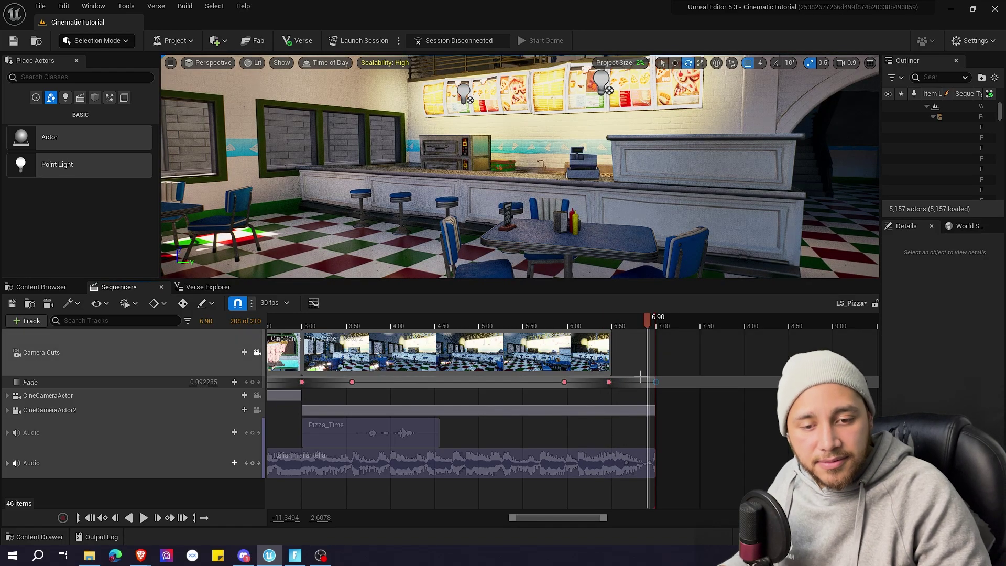
scroll(583, 520, down, 2)
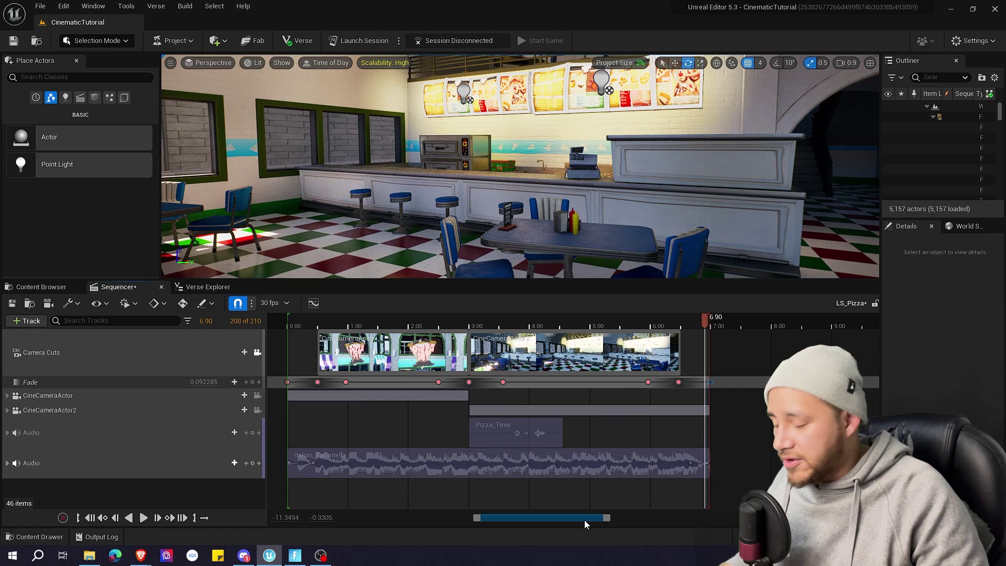
key(ctrl+s)
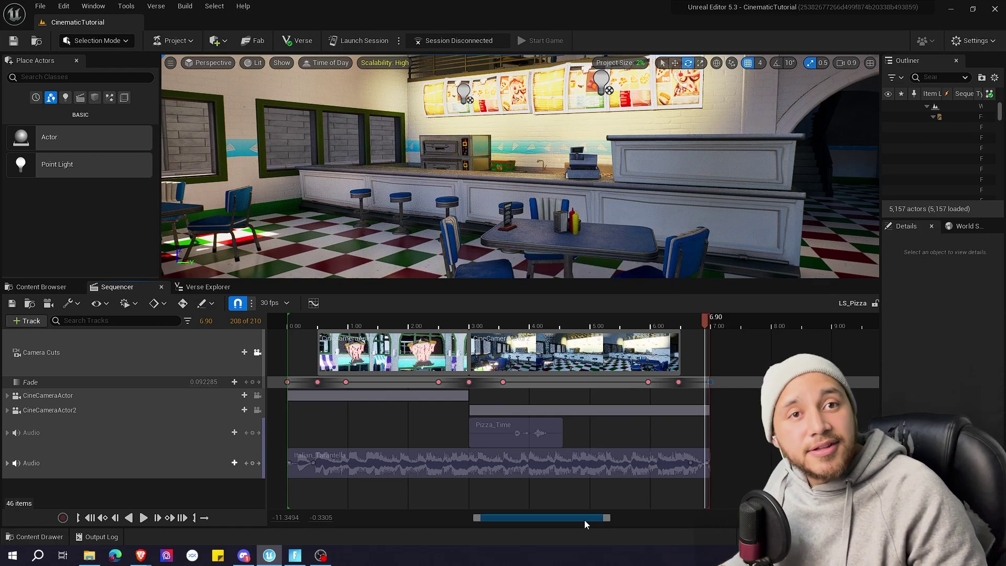
- Unmute both Audio tracks, Pizza_Time and the background music
right_click(50, 436)
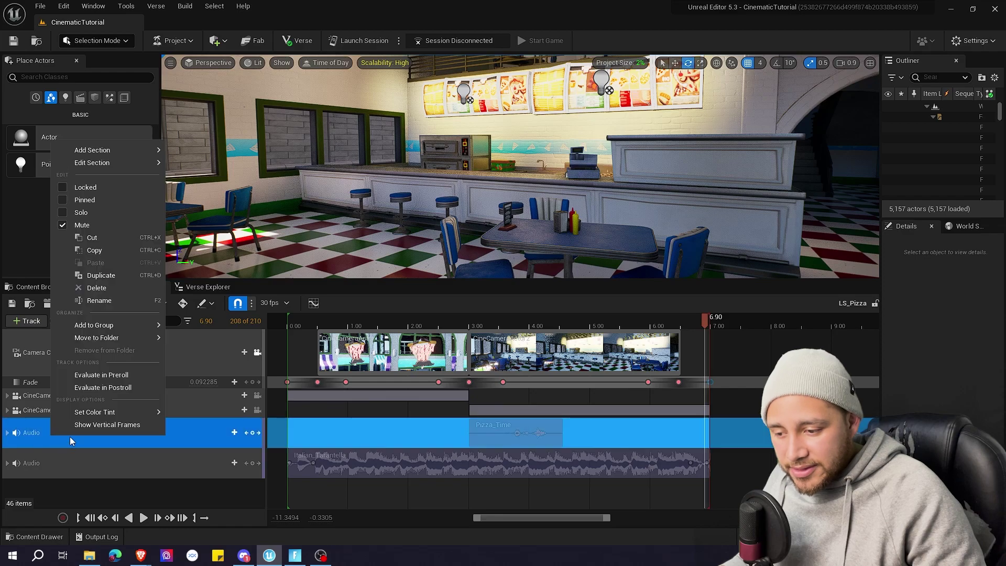
click(110, 226)
right_click(55, 464)
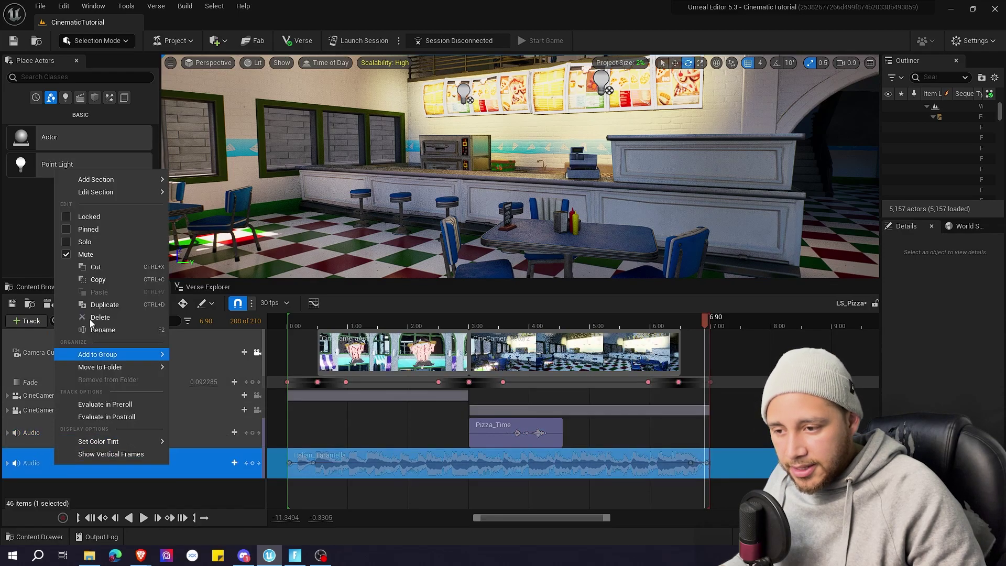
click(97, 255)
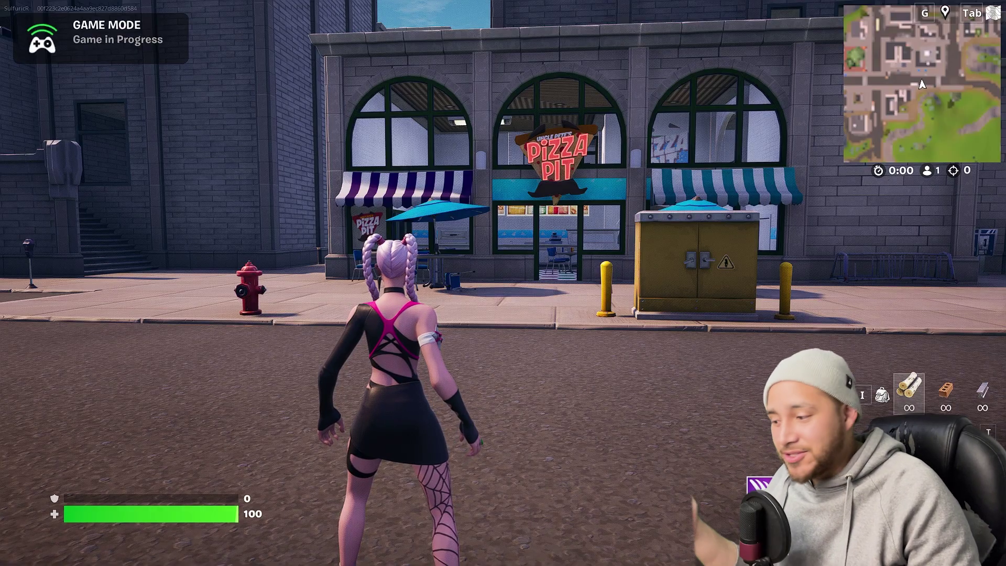
- In the running Fortnite game session, walk the character to the Pizza Pit entrance to trigger the cinematic
key(w)
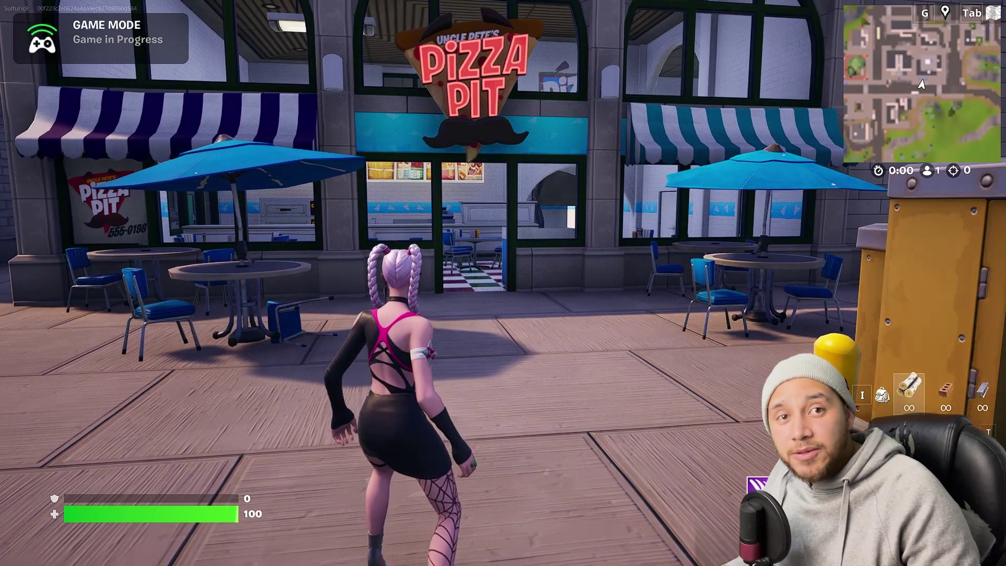
key(w)
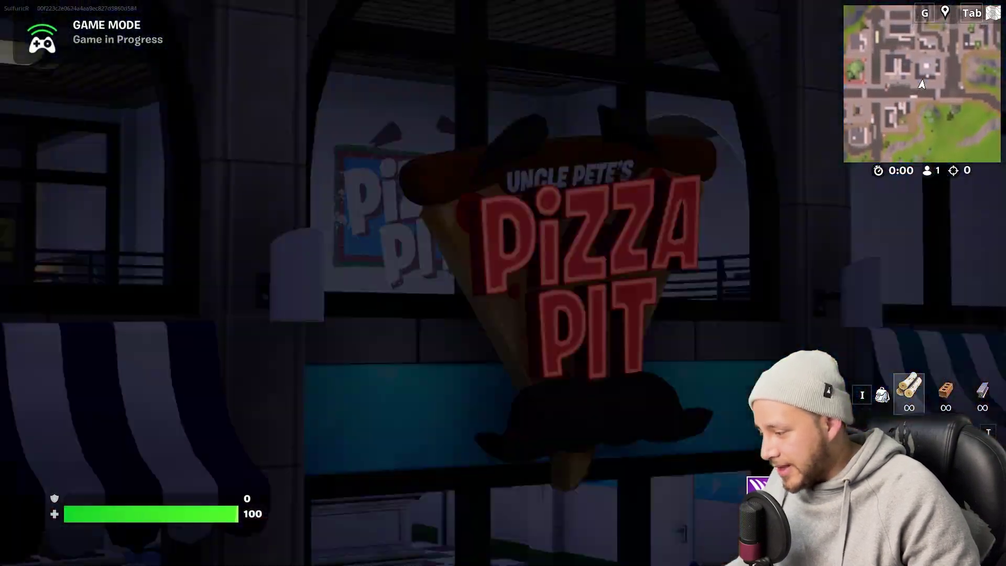